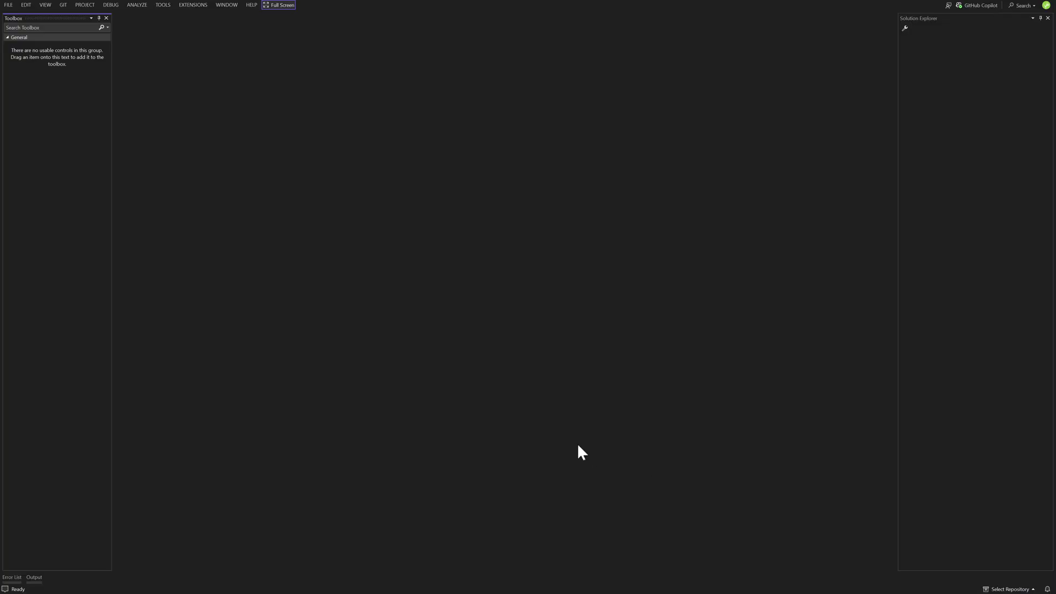
# Start a new project with File > New > Project to show the template list
pyautogui.click(7, 6)
pyautogui.moveTo(19, 14)
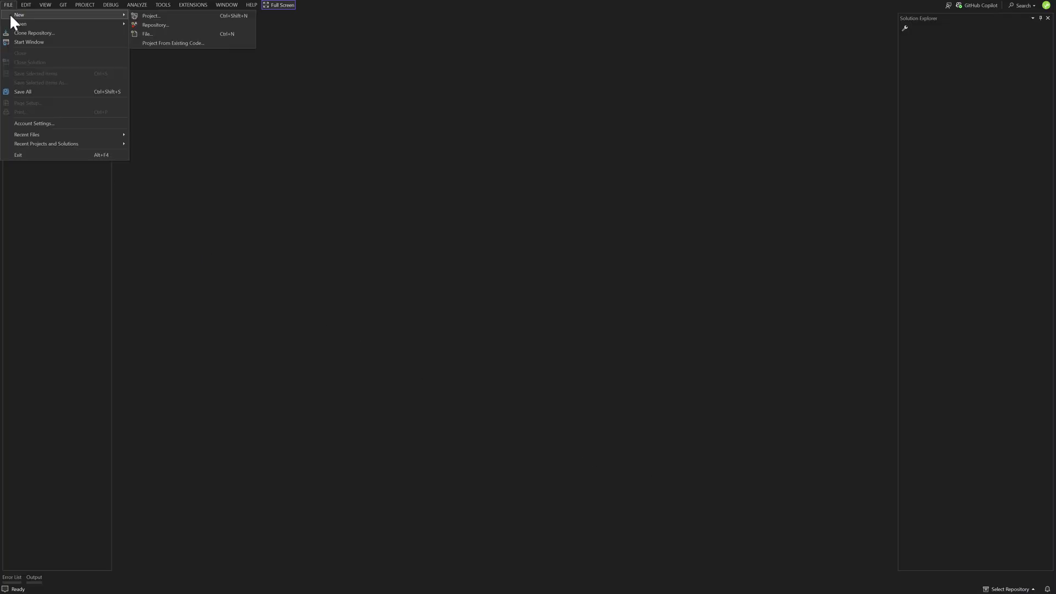
pyautogui.click(190, 15)
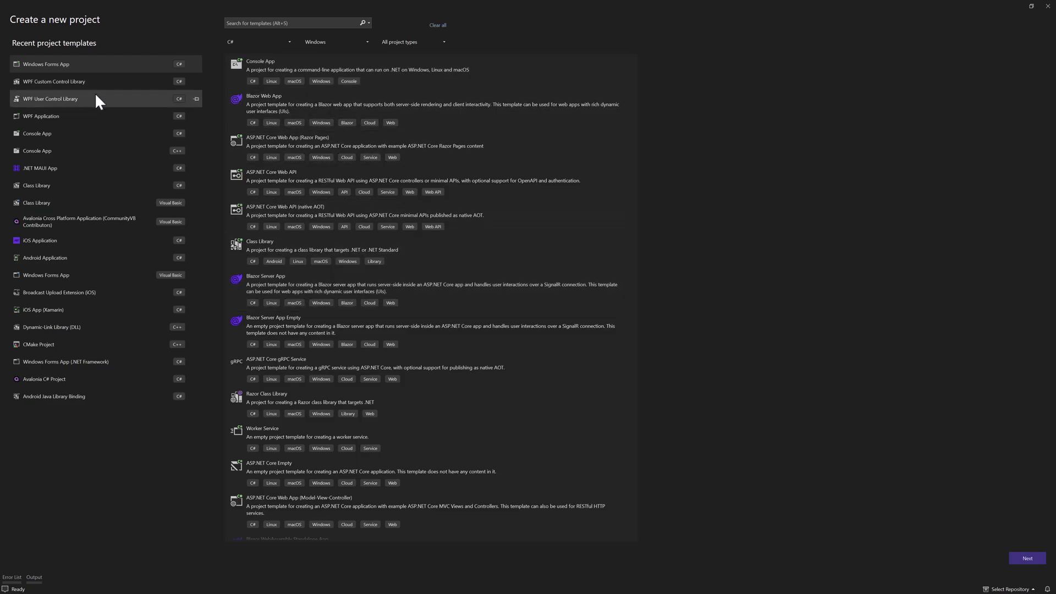
# Create a WPF Application named rtsp-capture-mp4, keeping the .NET 8.0 framework
pyautogui.click(89, 114)
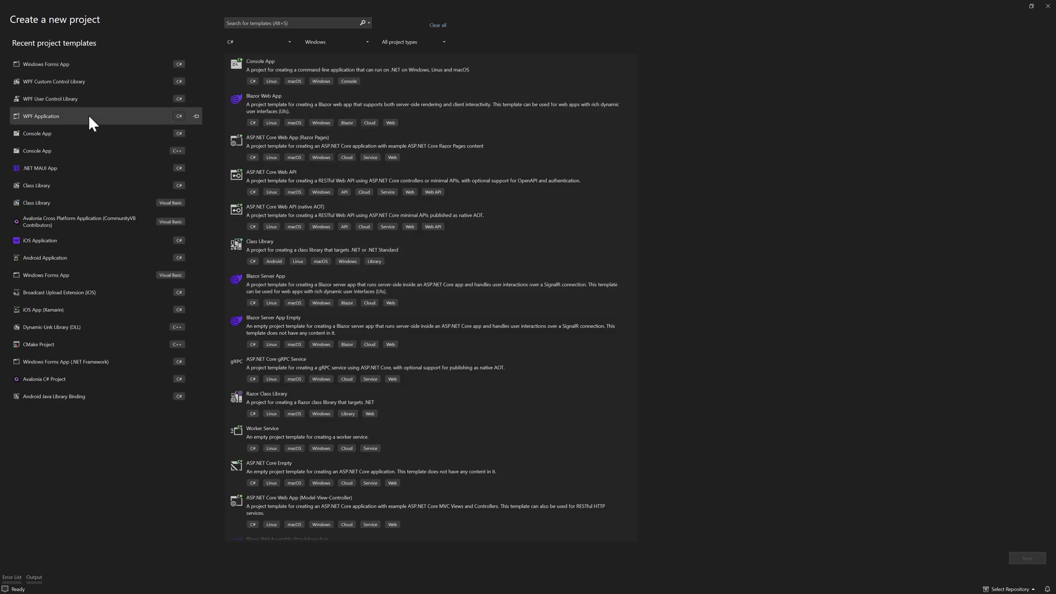
pyautogui.doubleClick(91, 122)
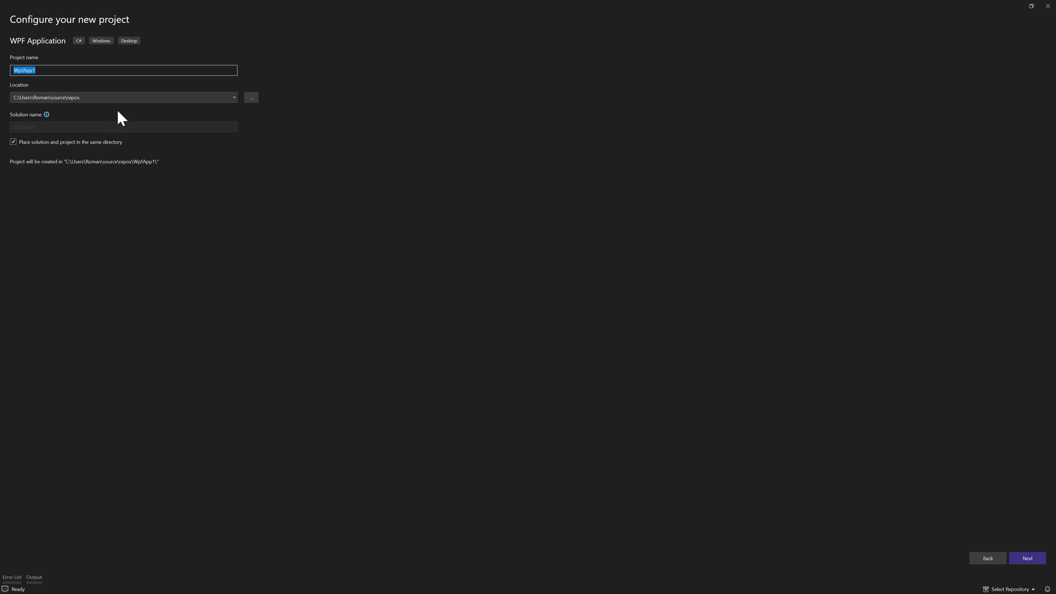
pyautogui.write('rtsp-')
pyautogui.write('capture')
pyautogui.write('-mp4')
pyautogui.click(1027, 560)
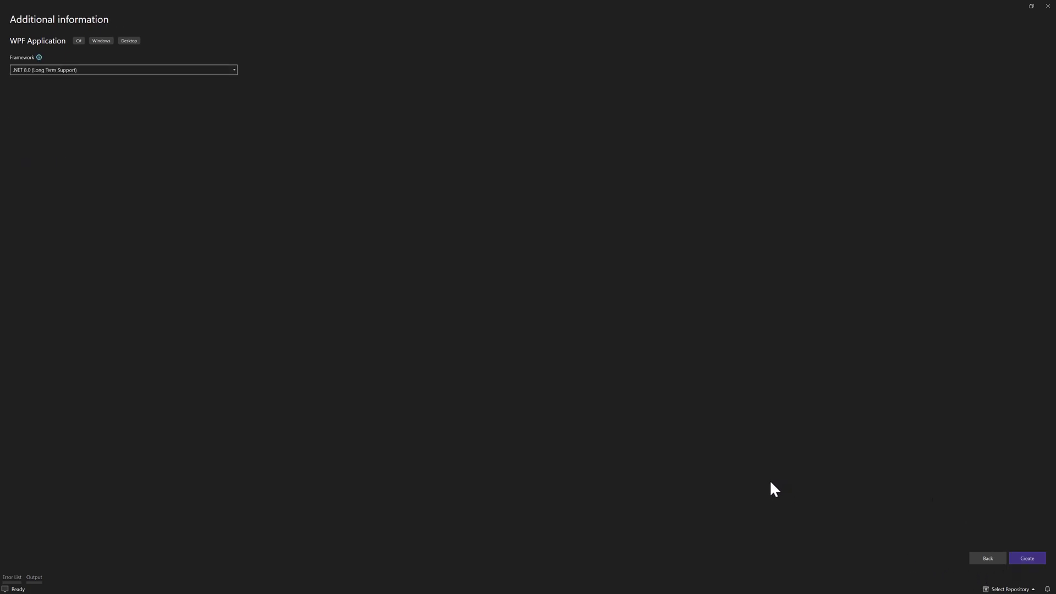
pyautogui.click(1026, 559)
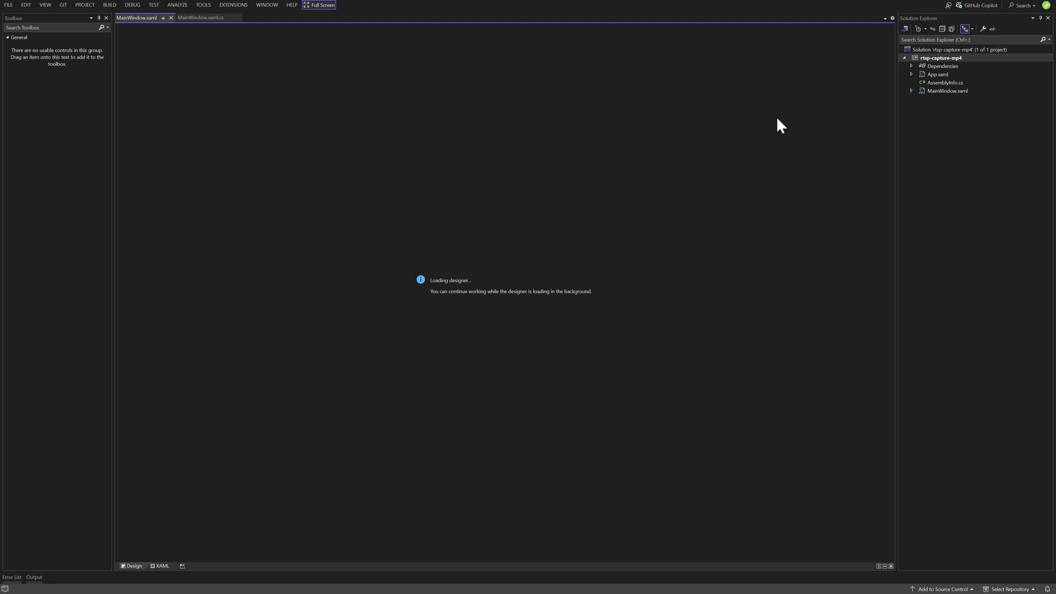
# Open the project's NuGet Package Manager and search online for 'visioforge videocapture'
pyautogui.rightClick(938, 58)
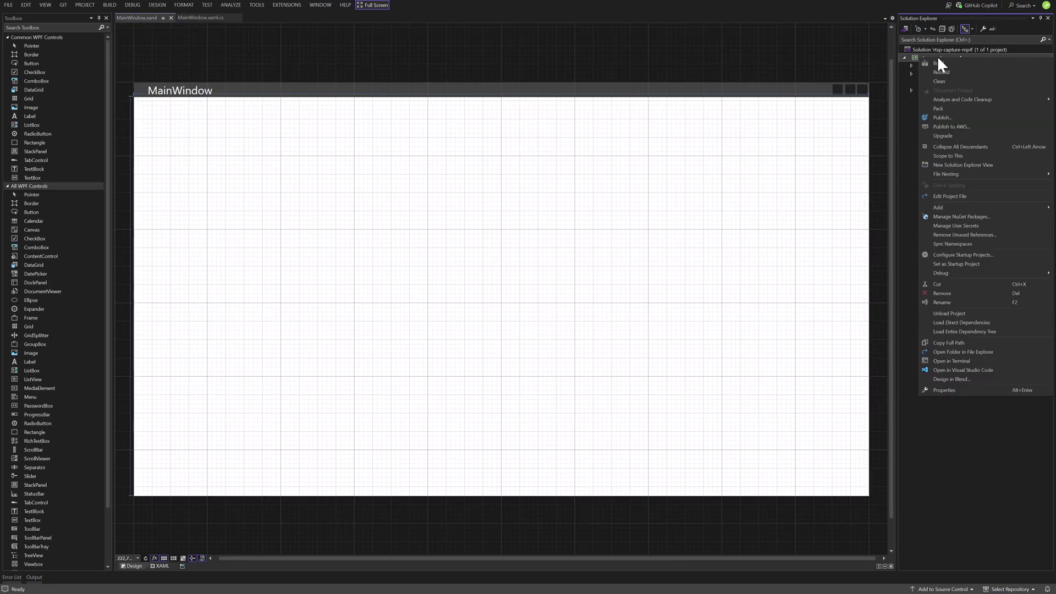
pyautogui.click(964, 215)
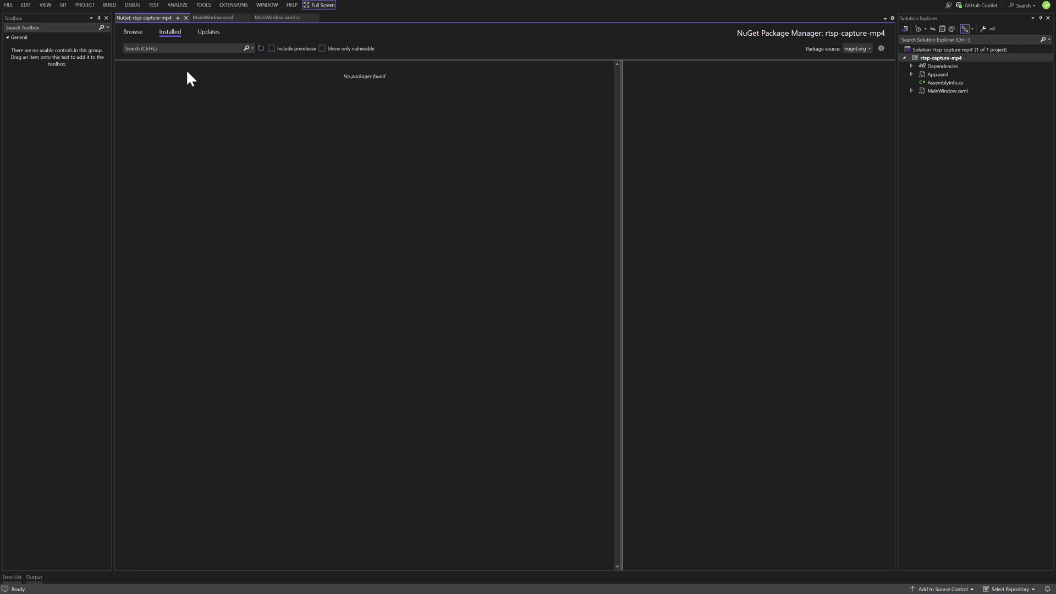
pyautogui.click(133, 32)
pyautogui.click(165, 49)
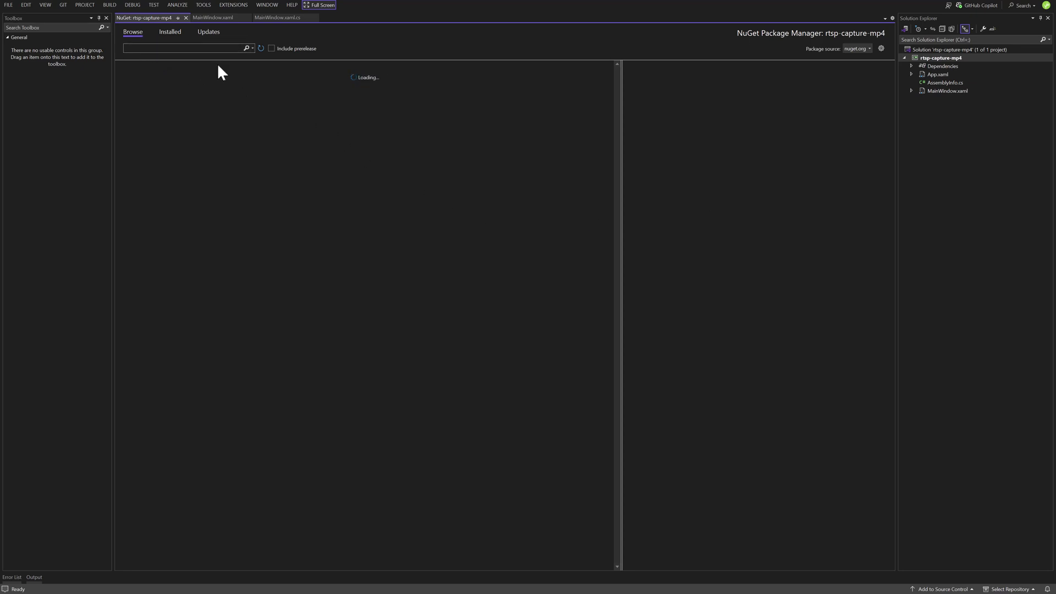
pyautogui.write('visio')
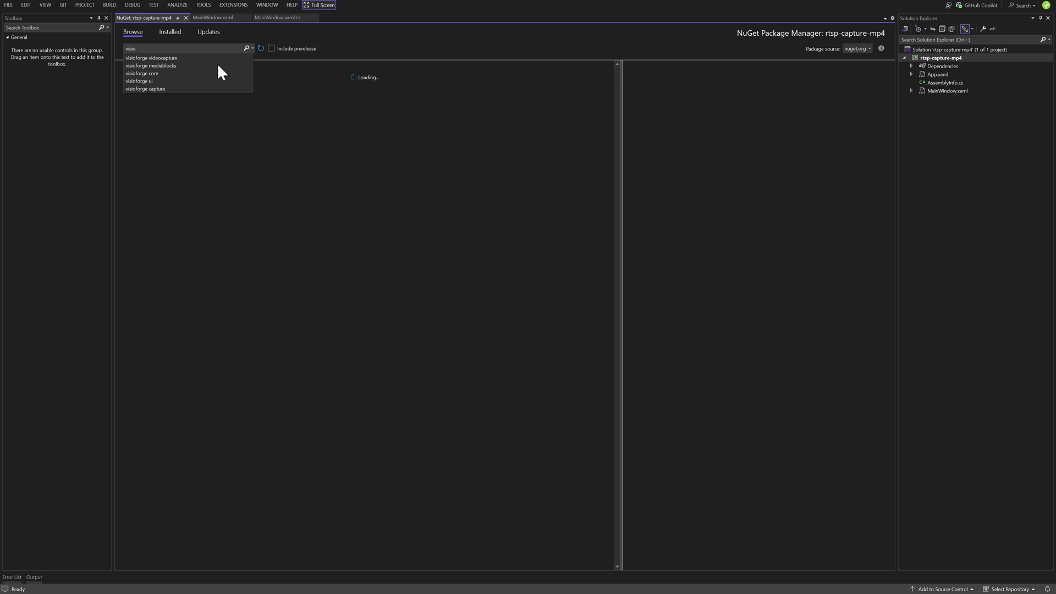
pyautogui.write('forge')
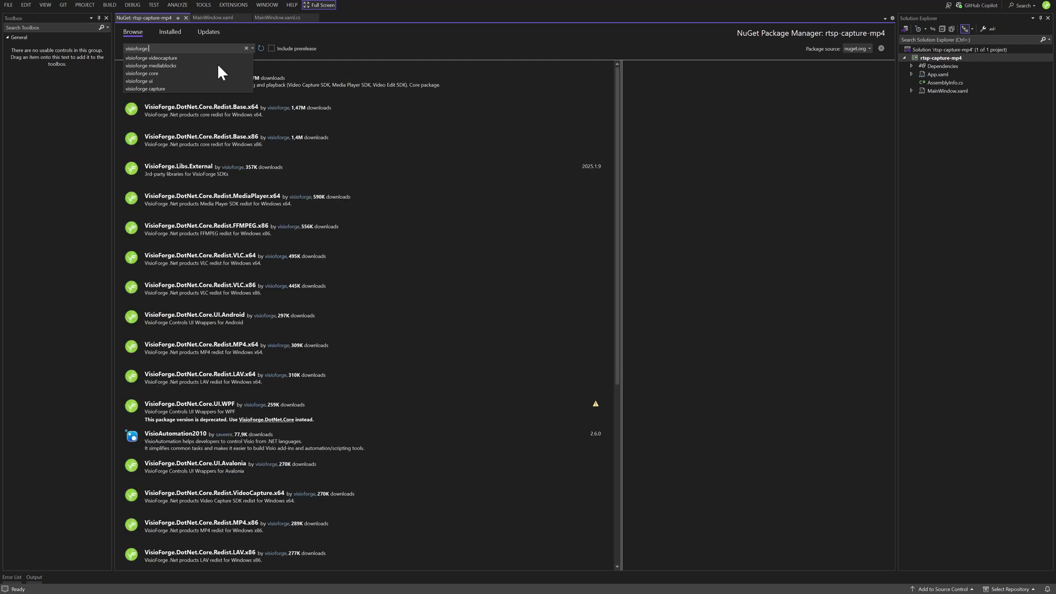
pyautogui.write(' videocaptur')
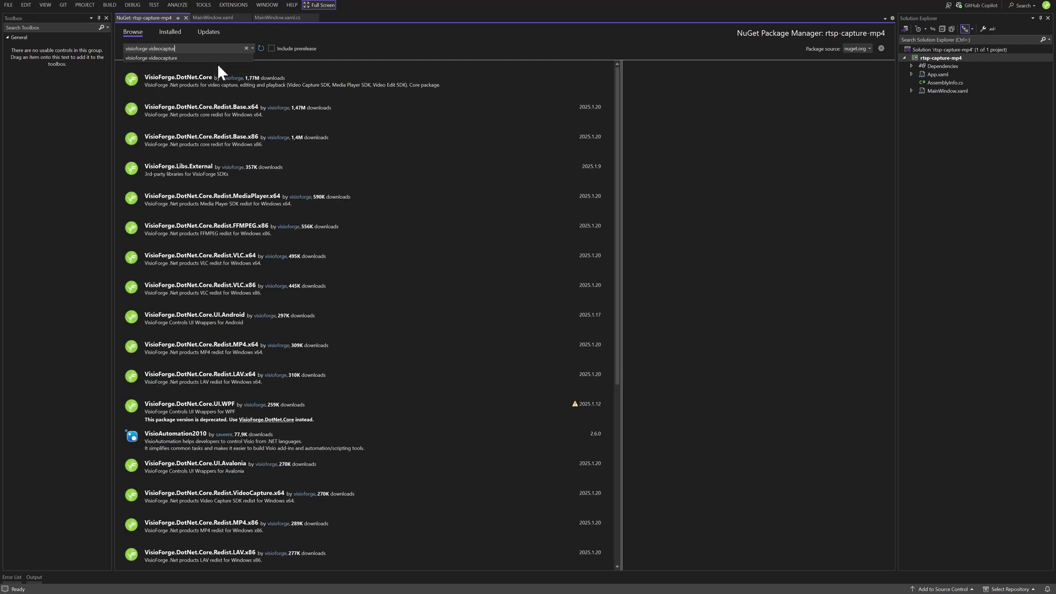
pyautogui.write('e')
pyautogui.press('Return')
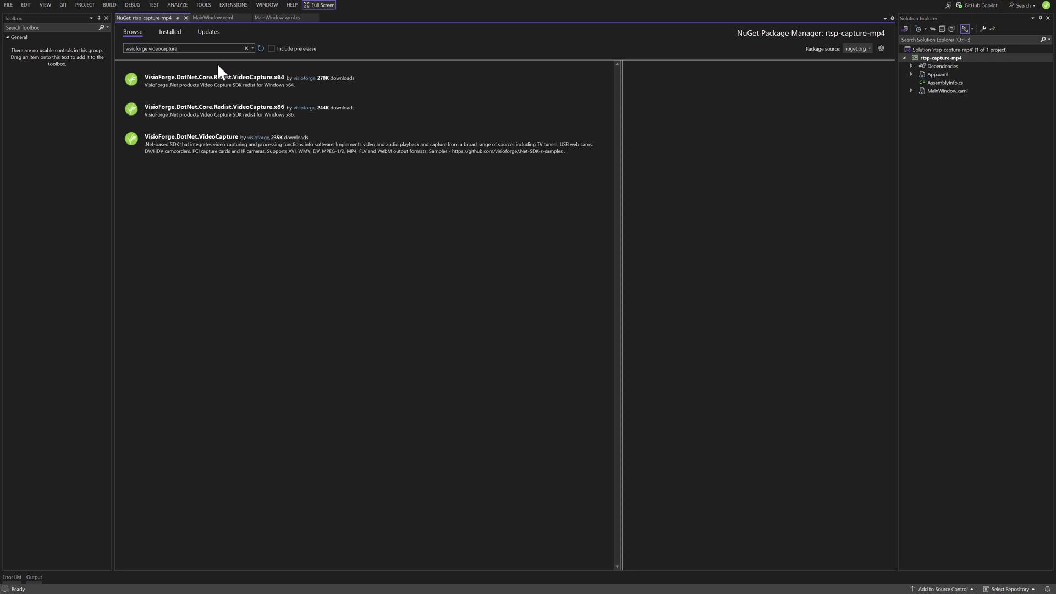
# Install VisioForge.DotNet.VideoCapture, accept its license, then search 'visioforge windows x64'
pyautogui.click(235, 143)
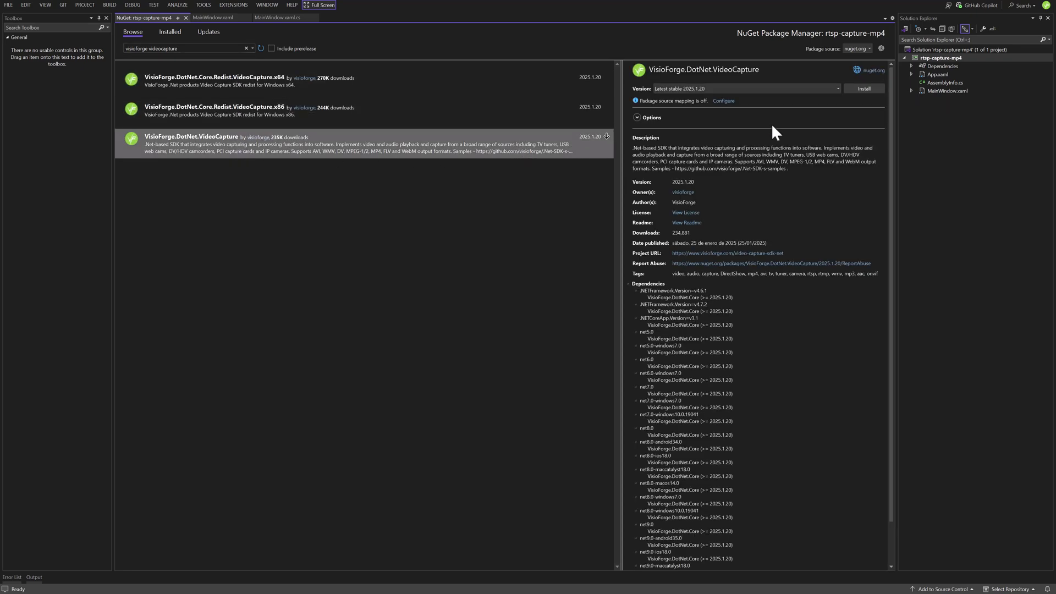
pyautogui.click(862, 88)
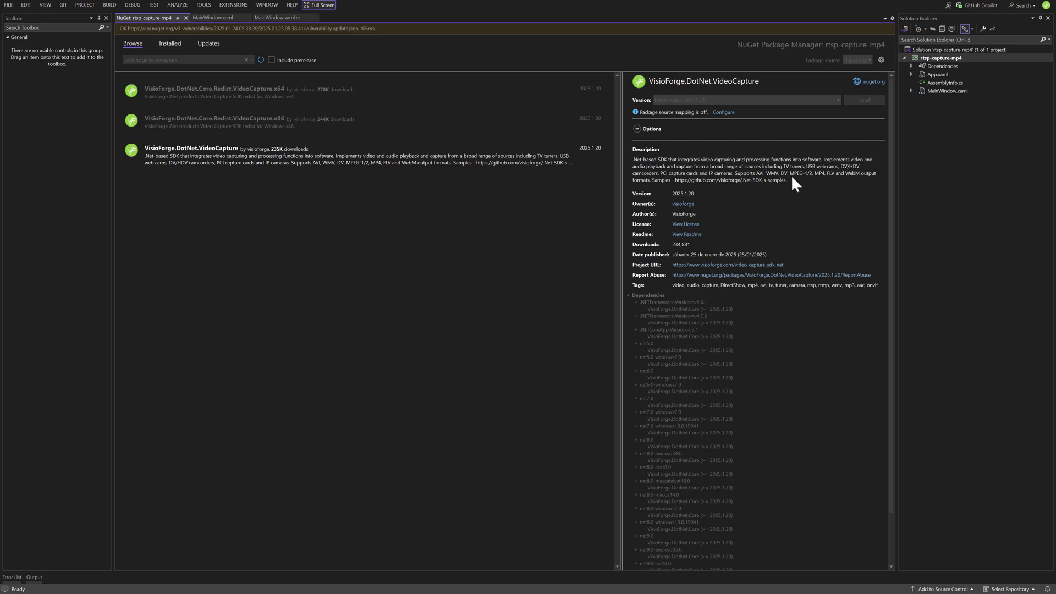
pyautogui.click(549, 367)
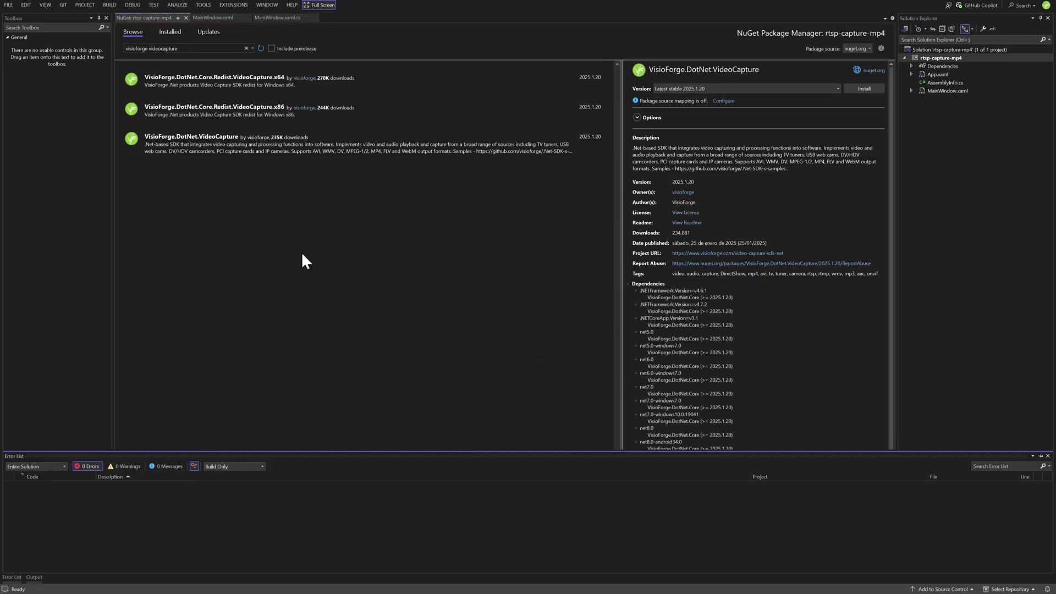
pyautogui.doubleClick(178, 48)
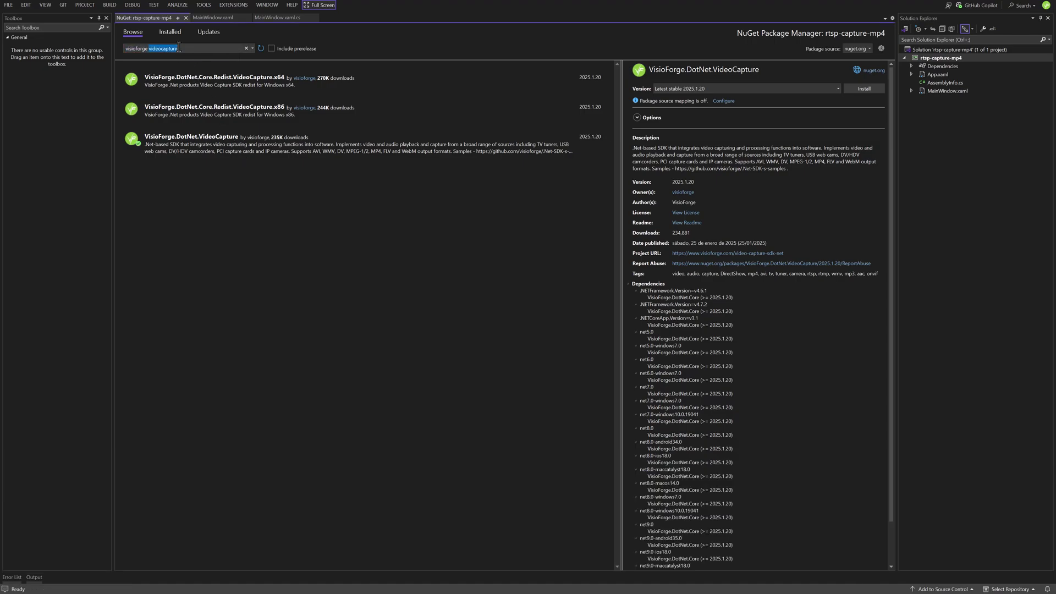
pyautogui.write('visioforge windows')
pyautogui.write(' f')
pyautogui.press('Return')
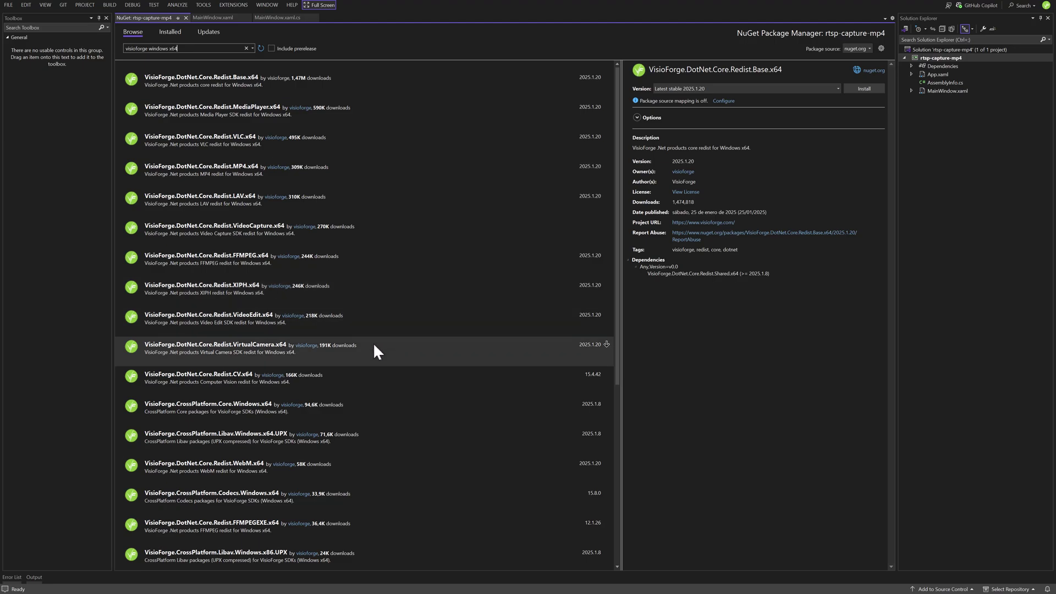
# Search the CrossPlatform Windows x64 packages and install VisioForge.CrossPlatform.Core.Windows.x64
pyautogui.click(340, 496)
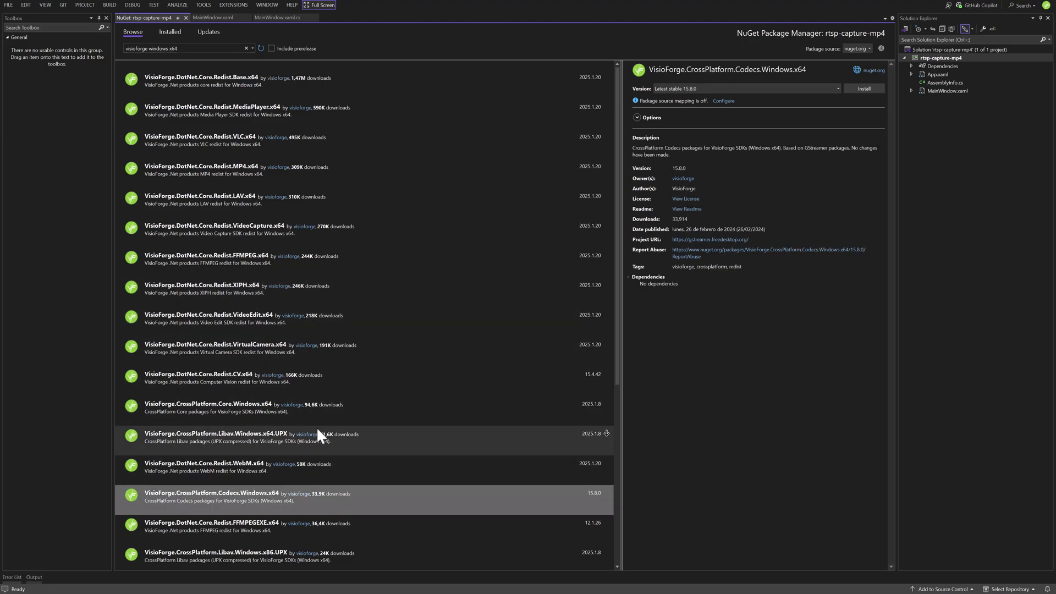
pyautogui.click(147, 48)
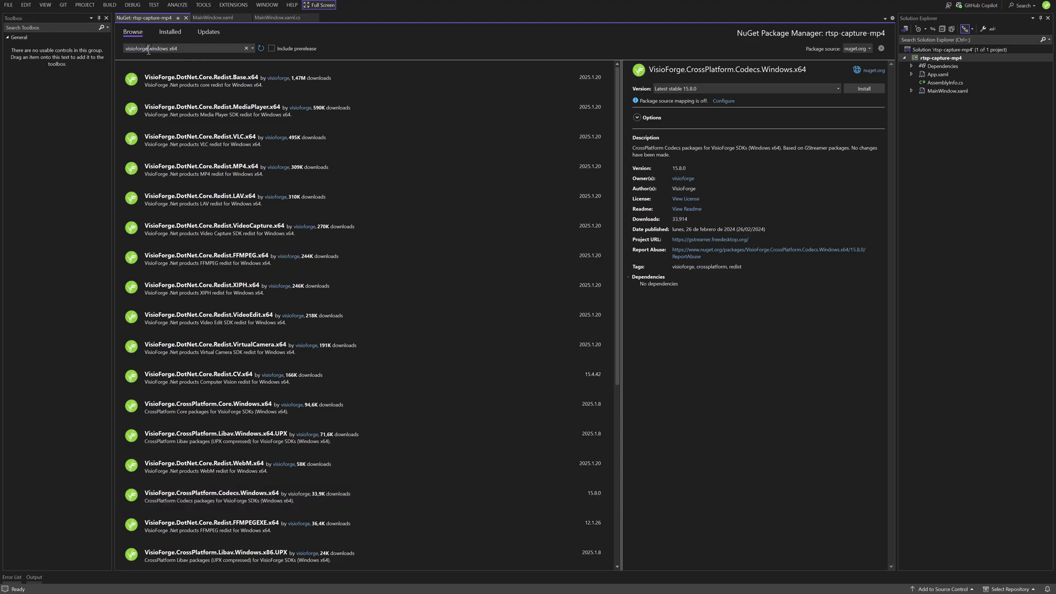
pyautogui.write('crosspla')
pyautogui.write('tform')
pyautogui.press('Return')
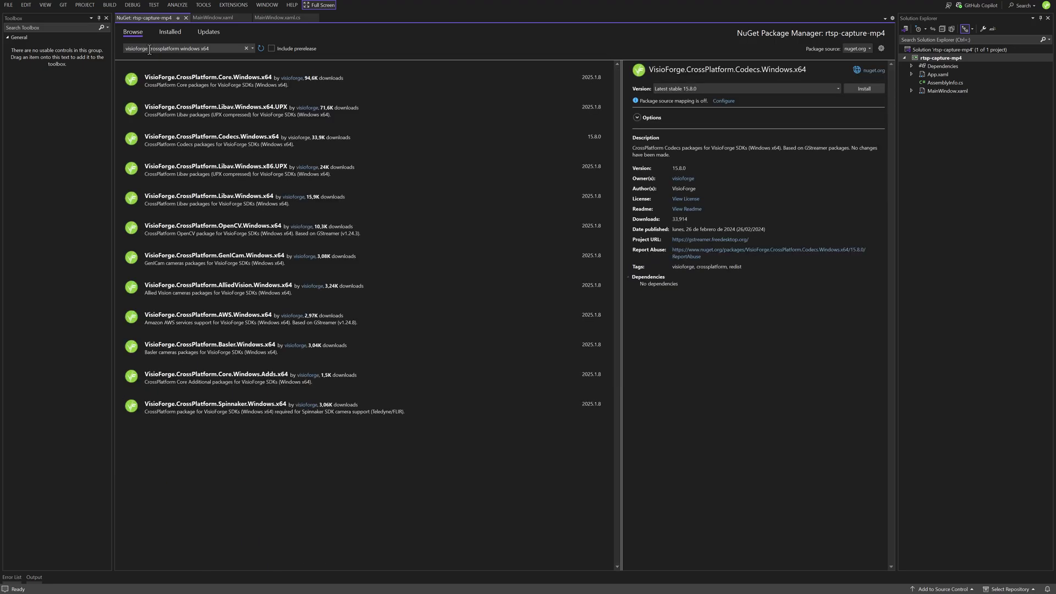
pyautogui.click(209, 84)
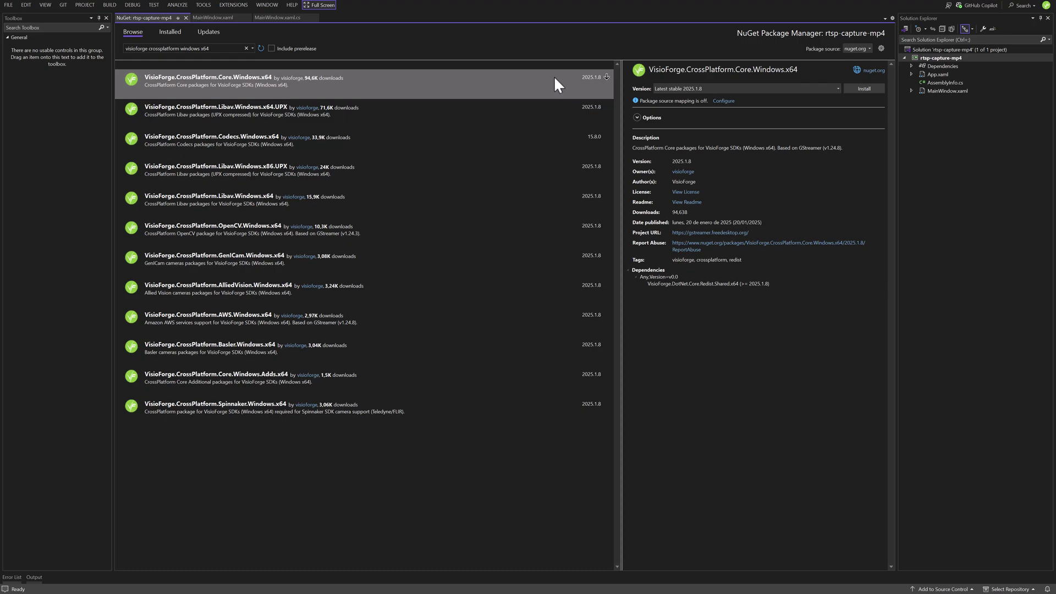
pyautogui.click(606, 78)
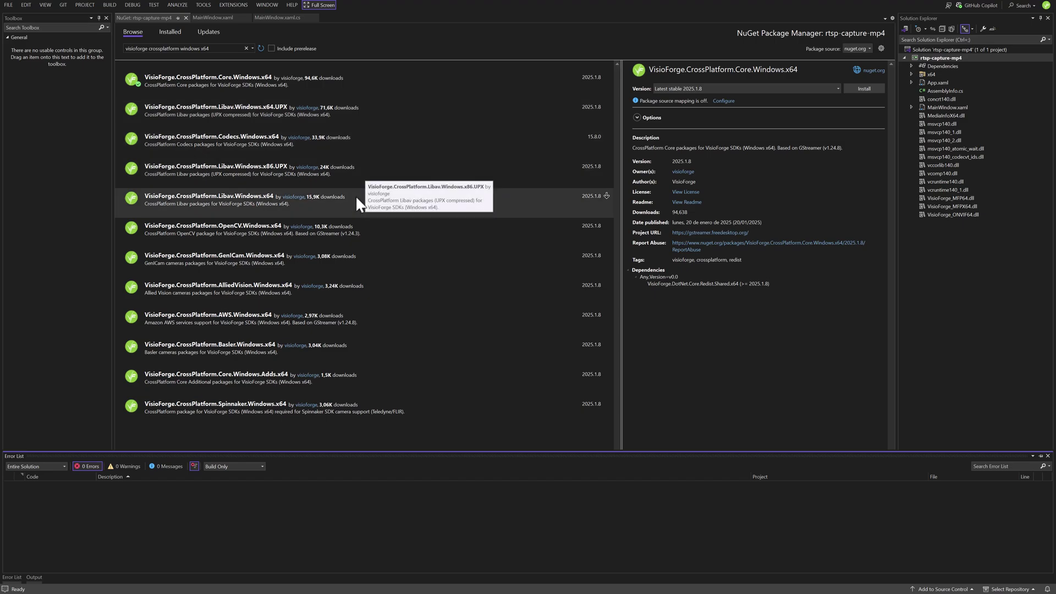
# Install VisioForge.CrossPlatform.Libav.Windows.x64.UPX version 2025.1.8
pyautogui.click(358, 115)
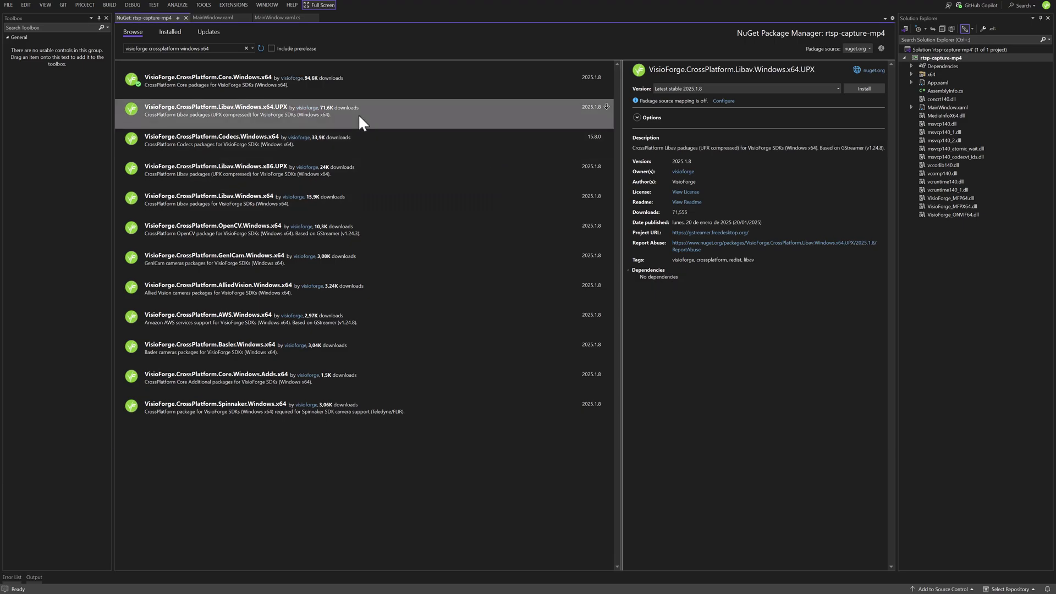
pyautogui.click(431, 79)
pyautogui.click(434, 109)
pyautogui.click(607, 106)
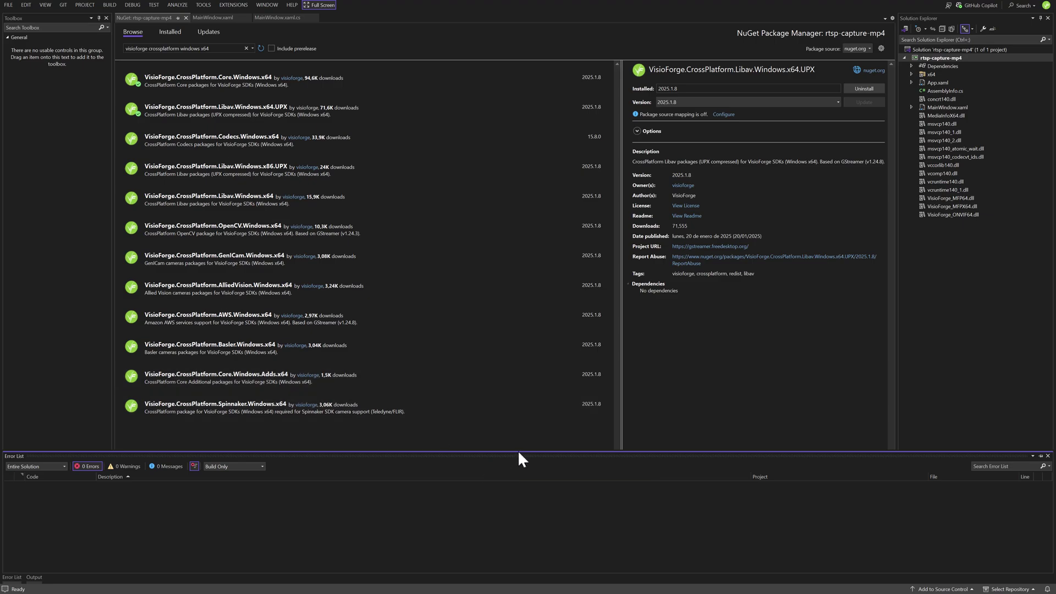
# Close the NuGet Package Manager and build rtsp-capture-mp4 from Solution Explorer
pyautogui.click(185, 18)
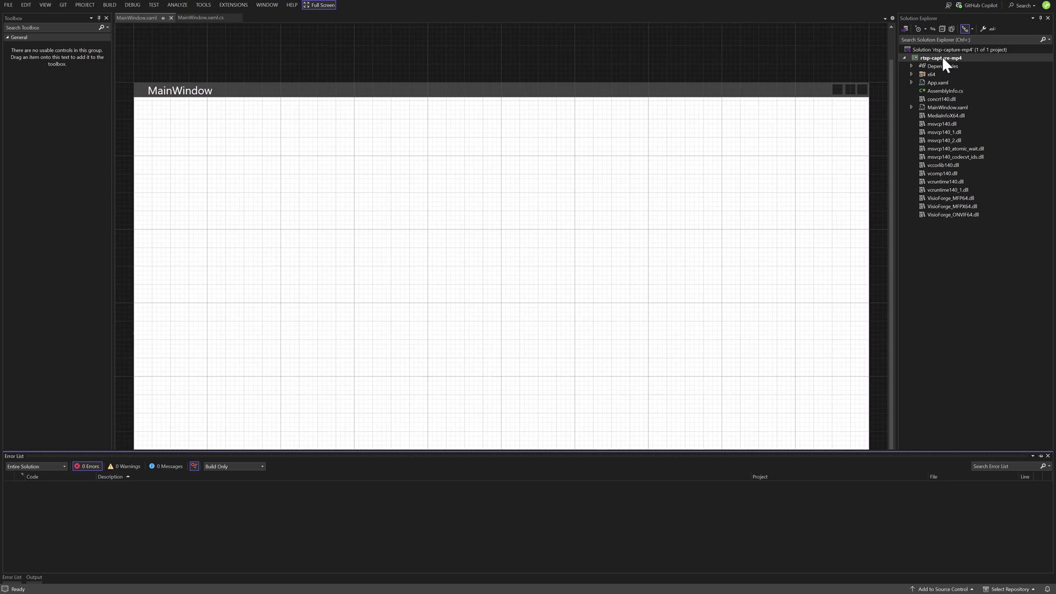
pyautogui.rightClick(942, 56)
pyautogui.click(948, 63)
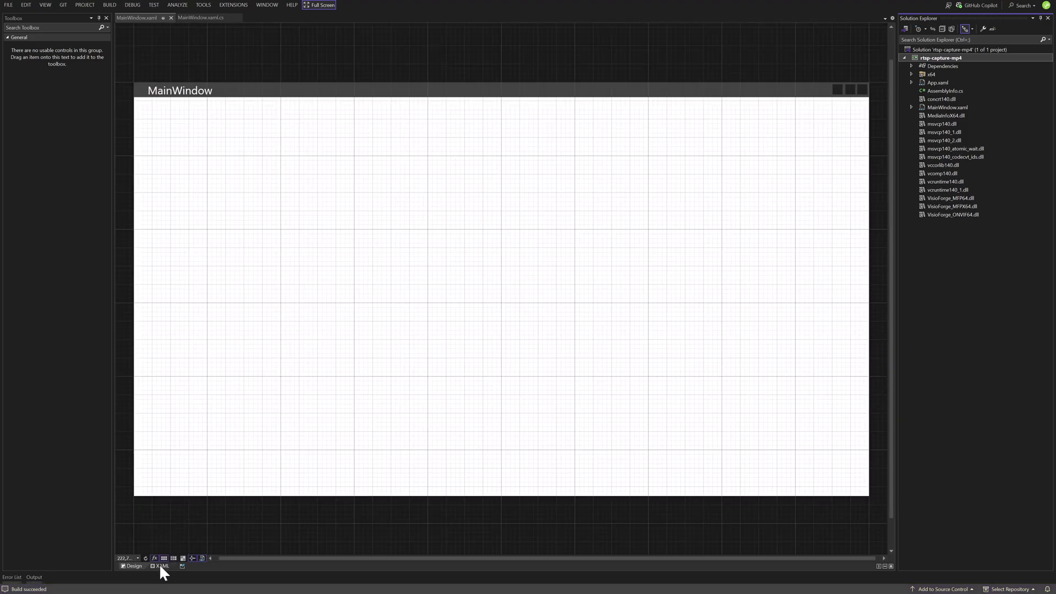
# Retitle MainWindow 'RTSP capture to MP4' in the XAML and save
pyautogui.click(160, 563)
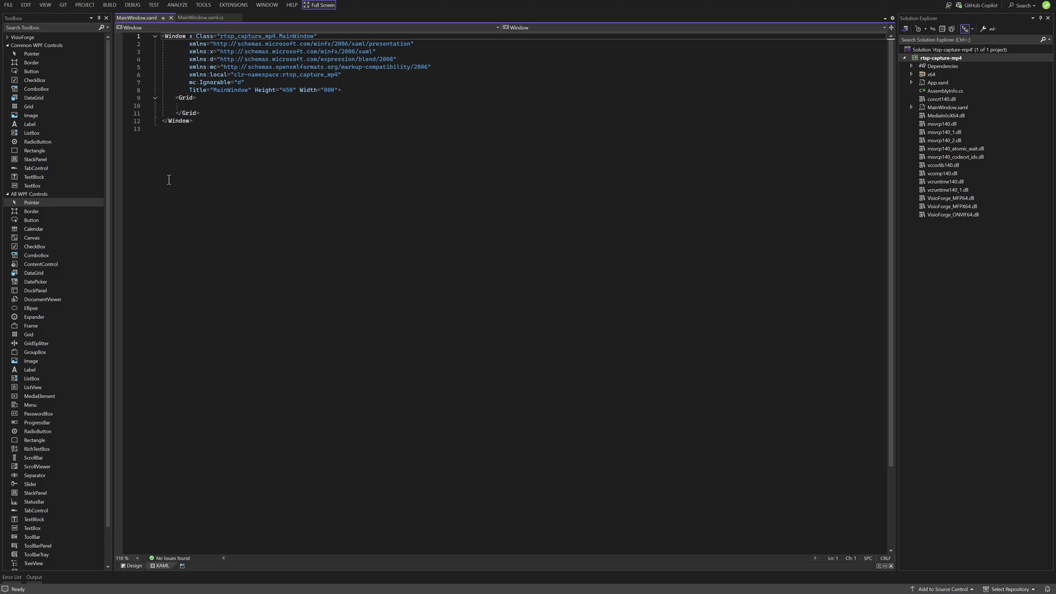
pyautogui.doubleClick(228, 89)
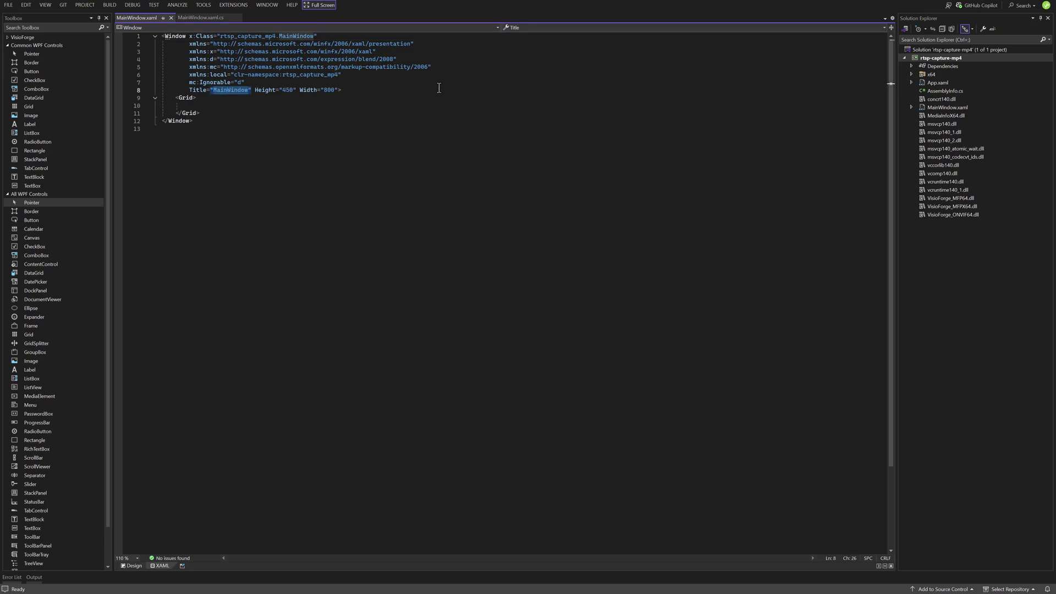
pyautogui.write('RTSP capture to ')
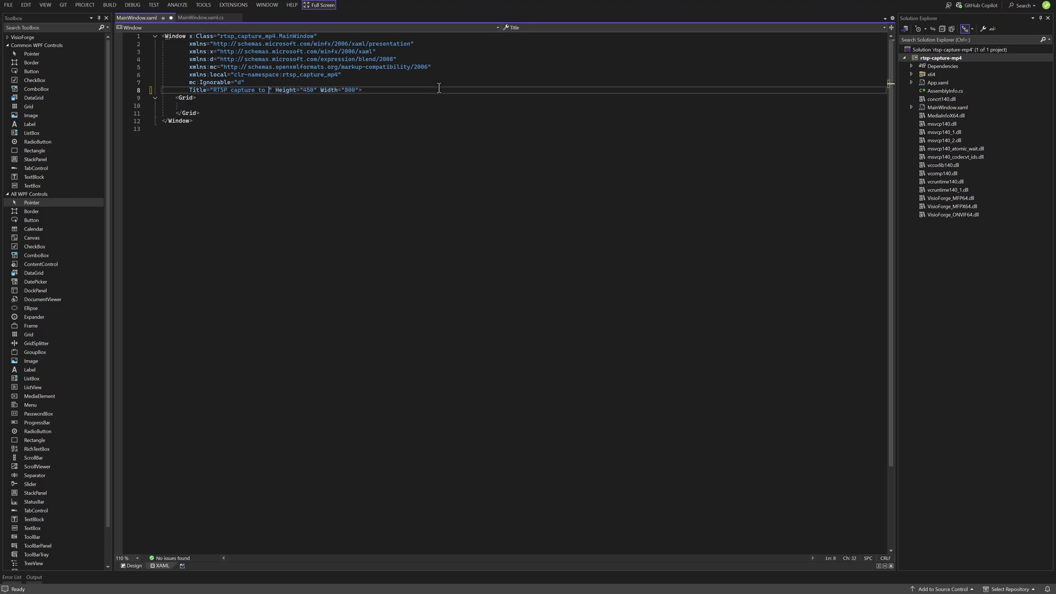
pyautogui.write('MP4')
pyautogui.hotkey('ctrl', 's')
# Add a VideoView named videoView inside the Grid, importing the VisioForge XAML namespace
pyautogui.click(260, 110)
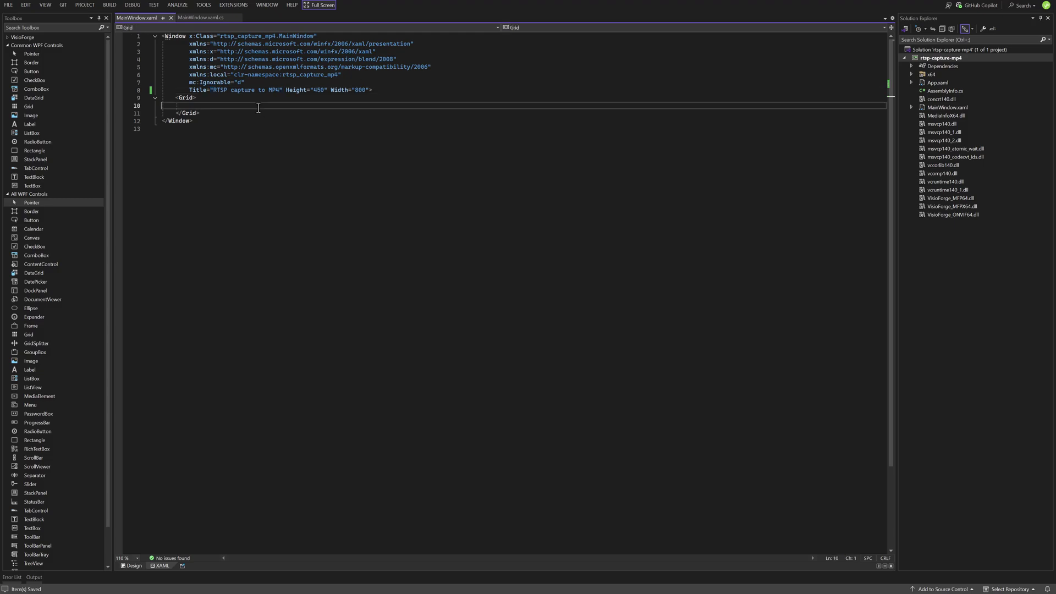
pyautogui.click(6, 36)
pyautogui.write('<VideoView x:')
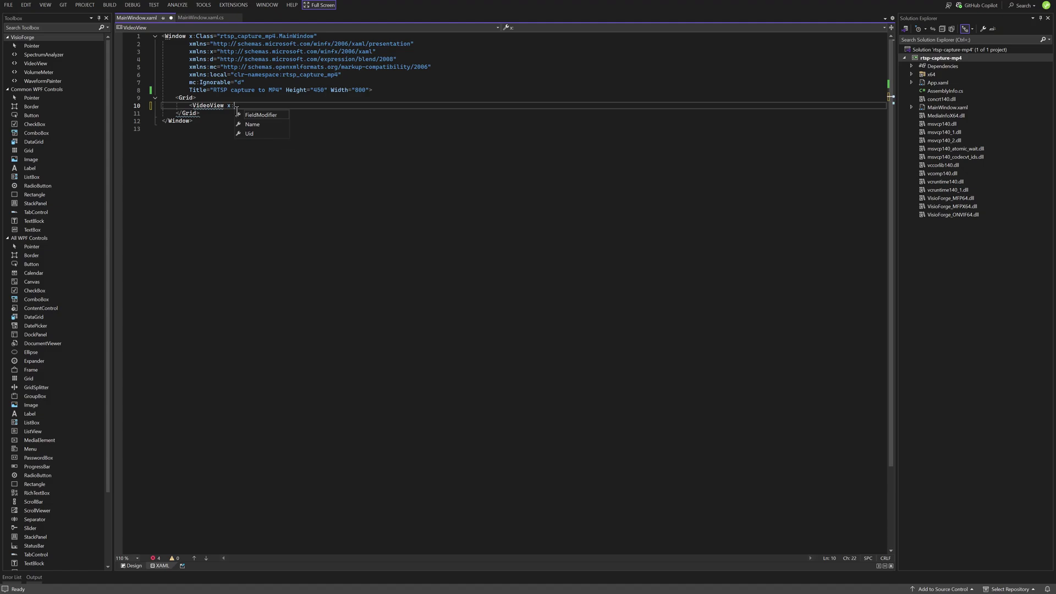
pyautogui.write('Name="videoView')
pyautogui.press('Tab')
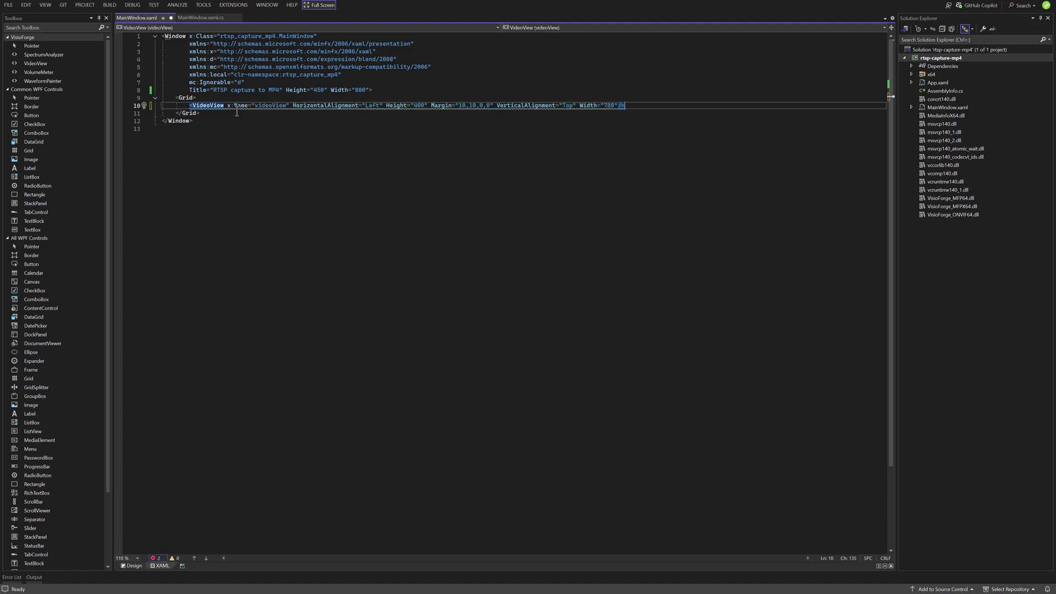
pyautogui.hotkey('ctrl', 's')
pyautogui.click(206, 106)
pyautogui.click(144, 106)
pyautogui.doubleClick(433, 105)
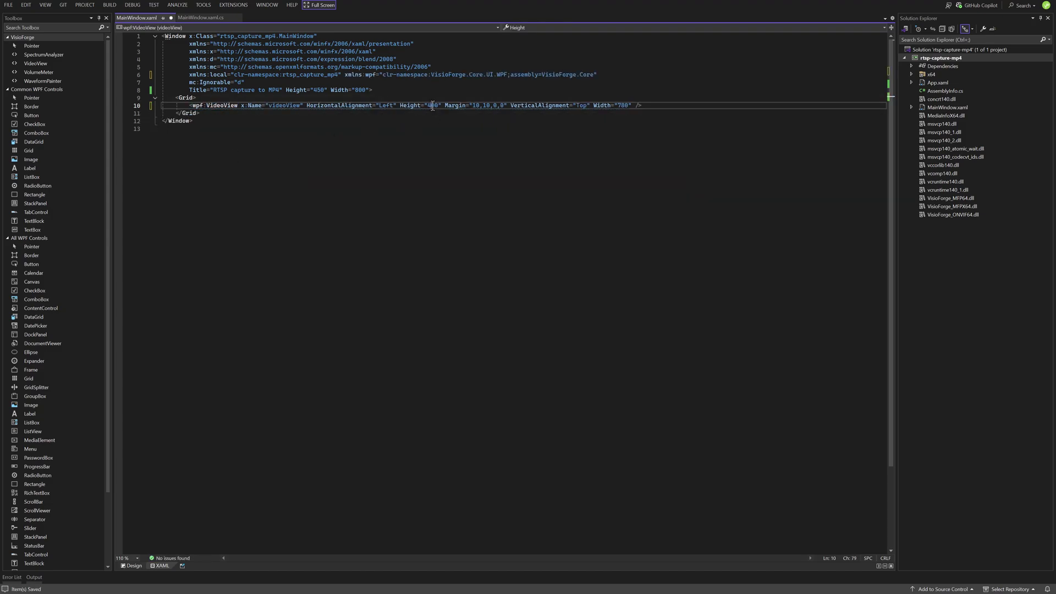
# Size the VideoView to 1280×720 and widen the window to 1400, then preview
pyautogui.doubleClick(623, 105)
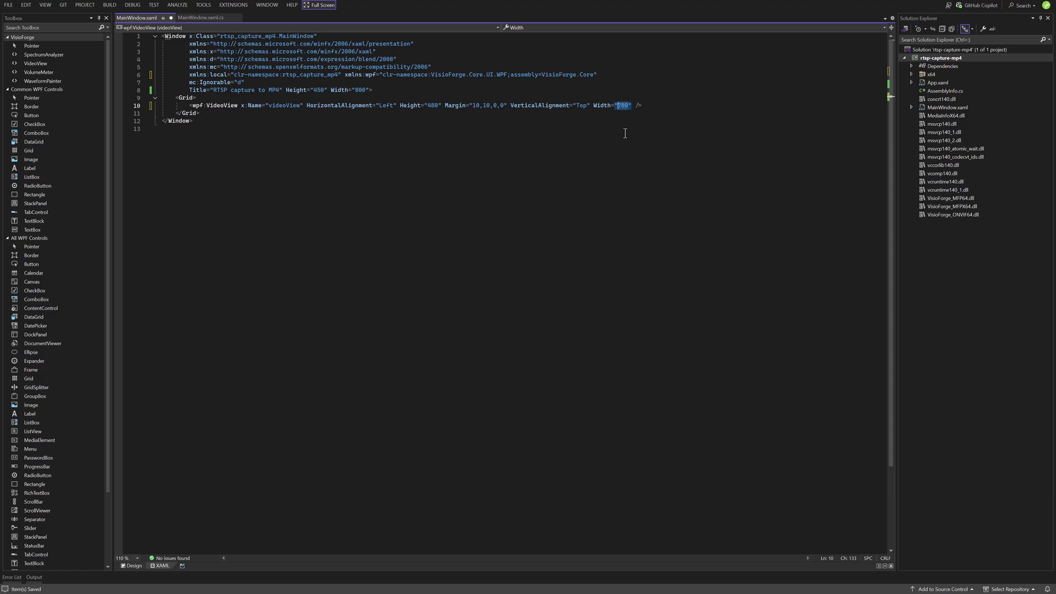
pyautogui.doubleClick(430, 105)
pyautogui.write('720')
pyautogui.doubleClick(623, 105)
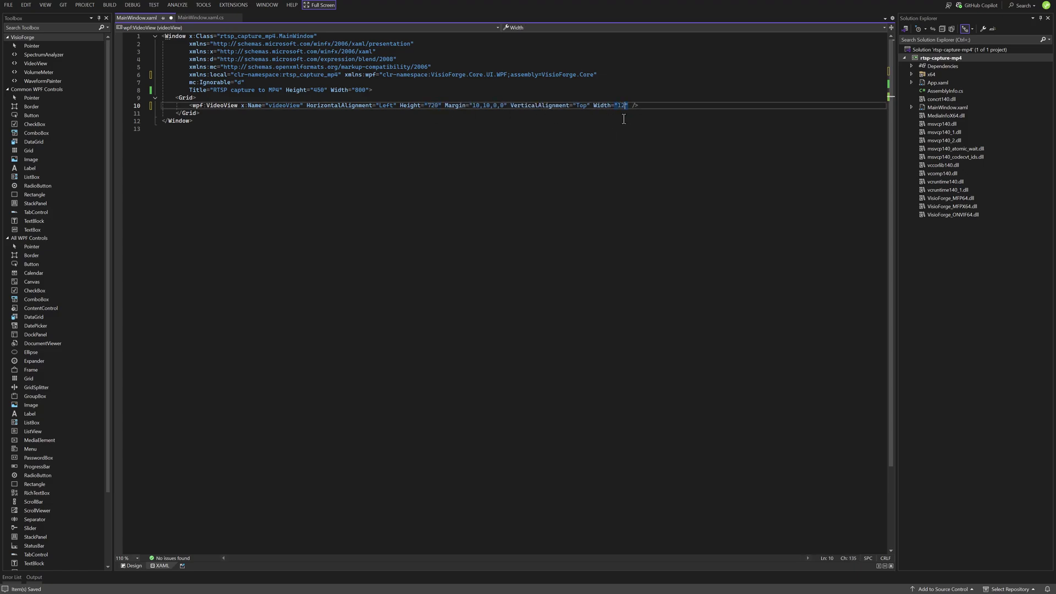
pyautogui.write('1280')
pyautogui.doubleClick(363, 90)
pyautogui.write('1400')
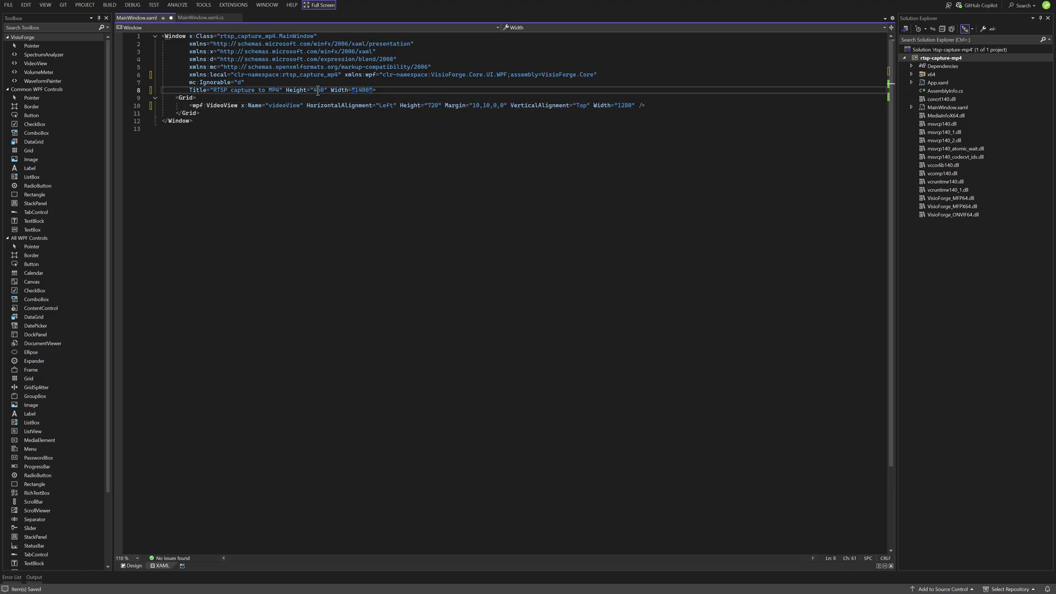
pyautogui.doubleClick(319, 90)
pyautogui.write('800')
pyautogui.click(132, 566)
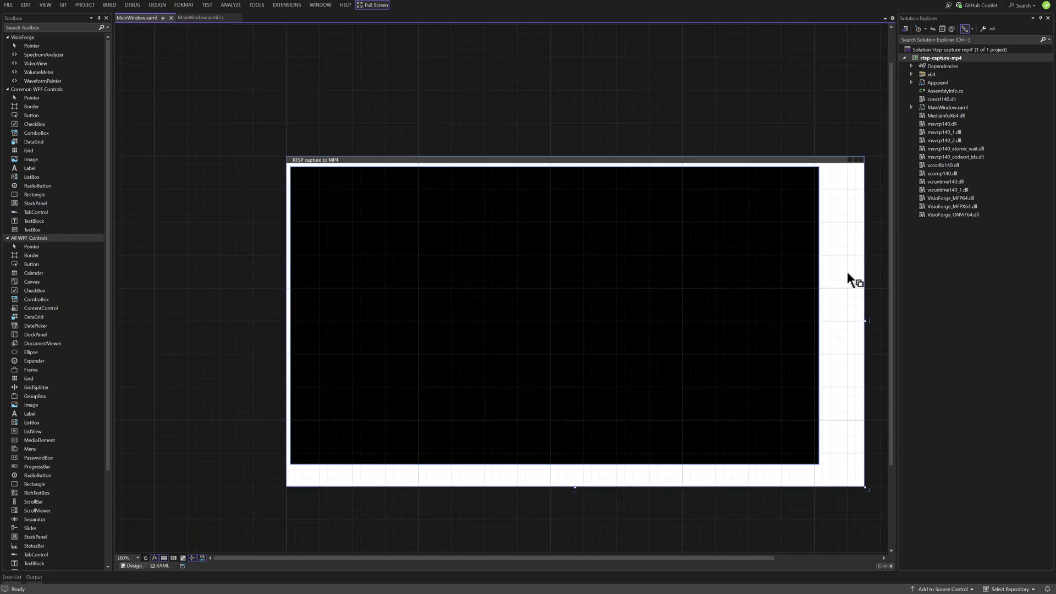
# Resize the window in the designer to fit the video area, about 1309×818
pyautogui.click(847, 173)
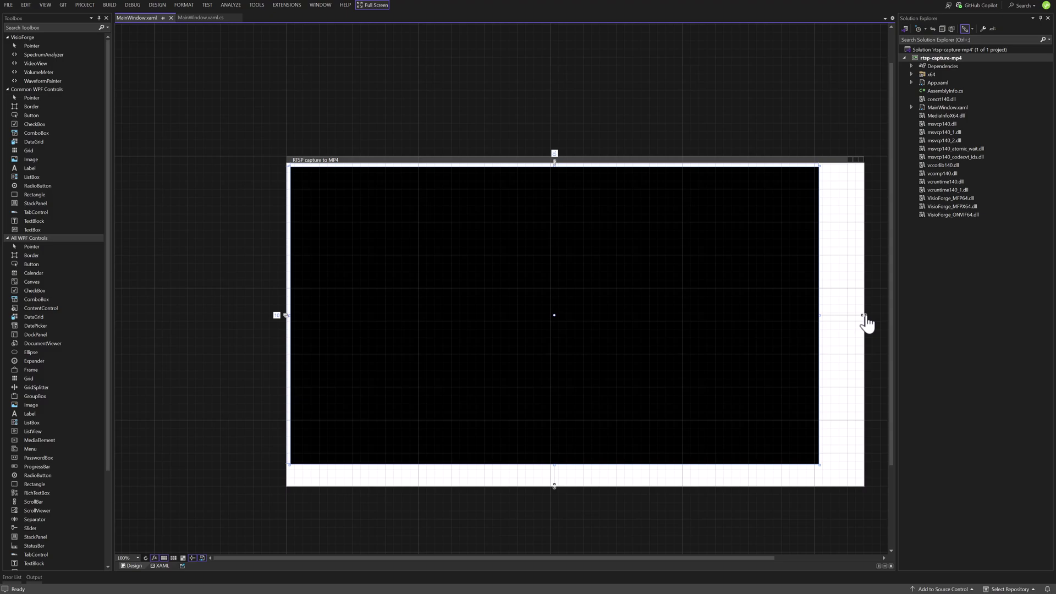
pyautogui.moveTo(865, 319); pyautogui.dragTo(831, 321)
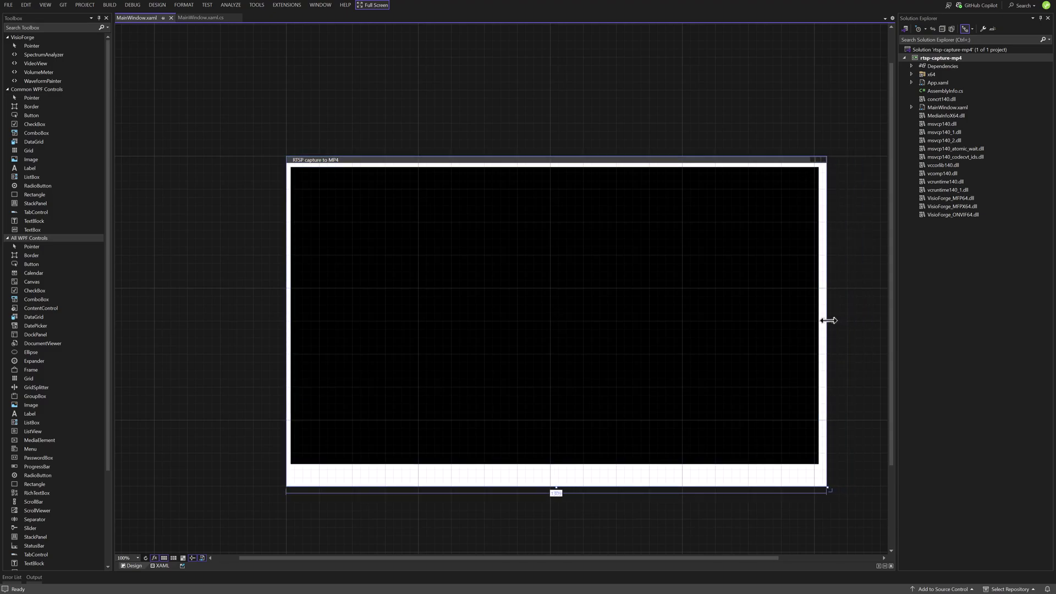
pyautogui.click(603, 317)
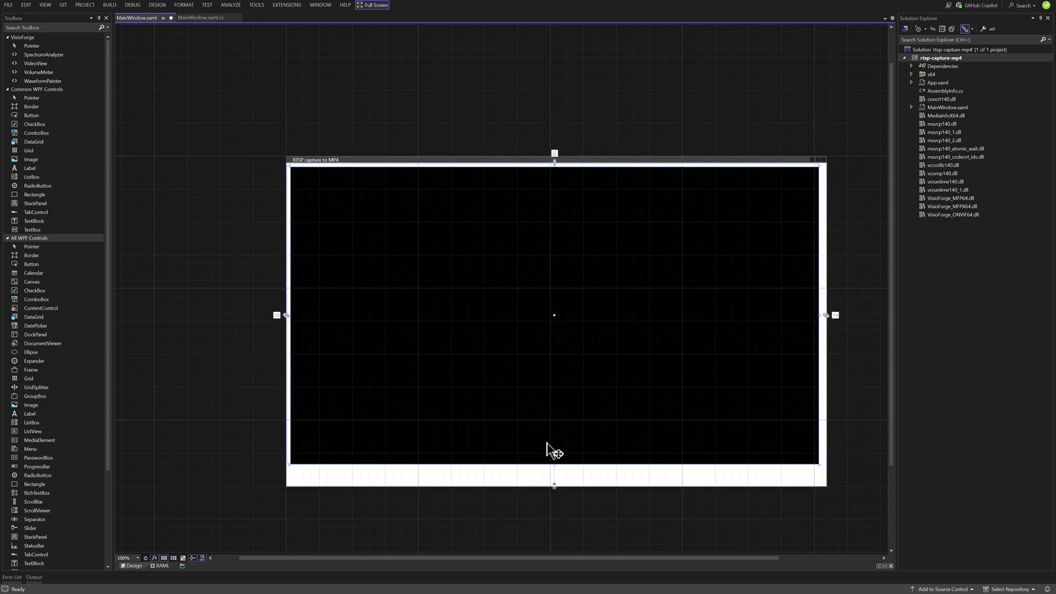
pyautogui.click(504, 477)
pyautogui.moveTo(557, 487); pyautogui.dragTo(556, 495)
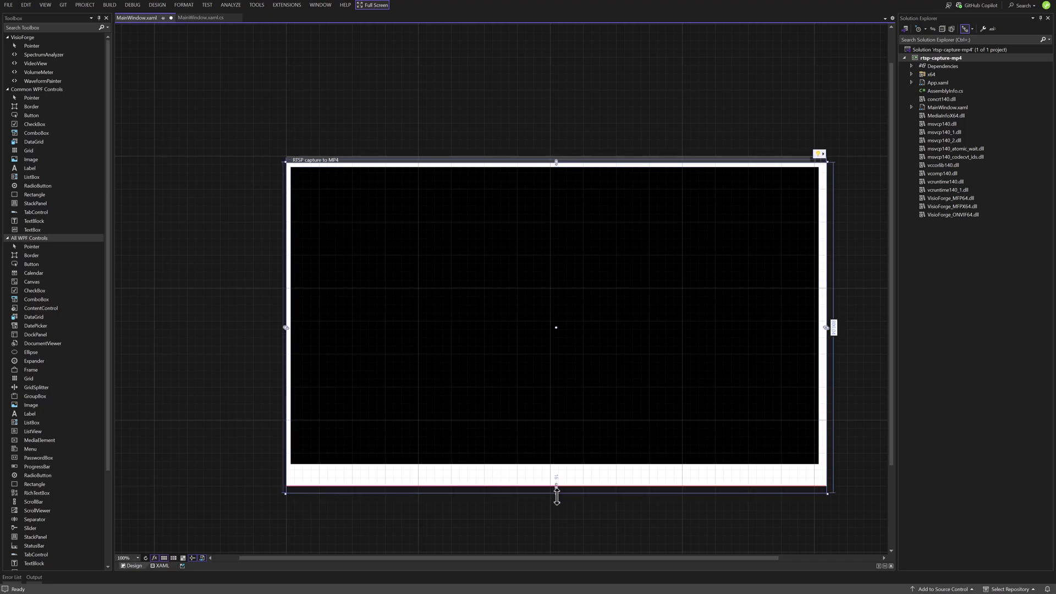
pyautogui.click(450, 160)
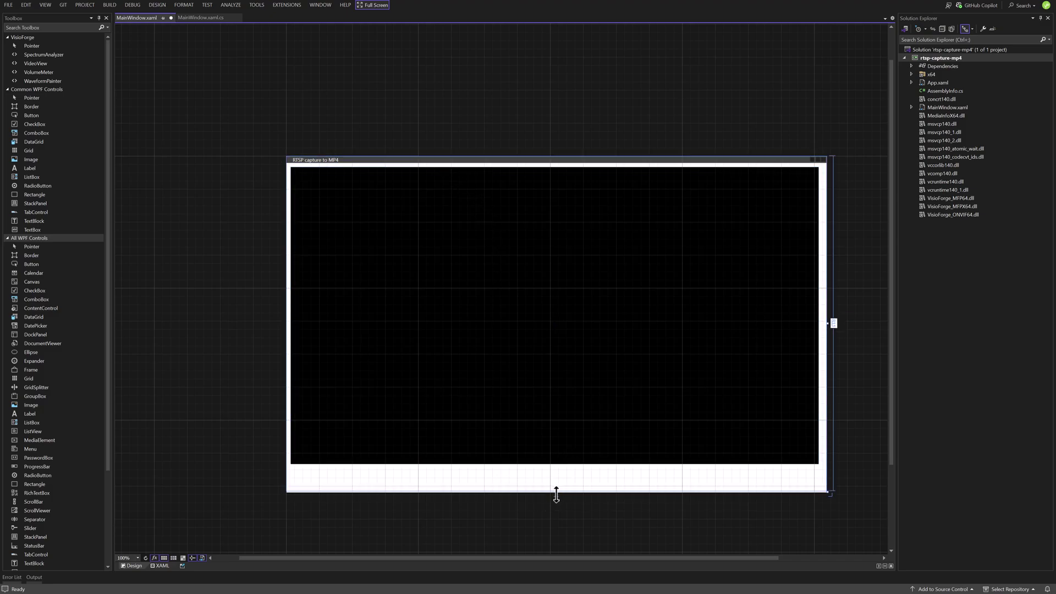
# Place a Start button at the window's bottom-left, beneath the VideoView
pyautogui.moveTo(33, 115); pyautogui.dragTo(298, 475)
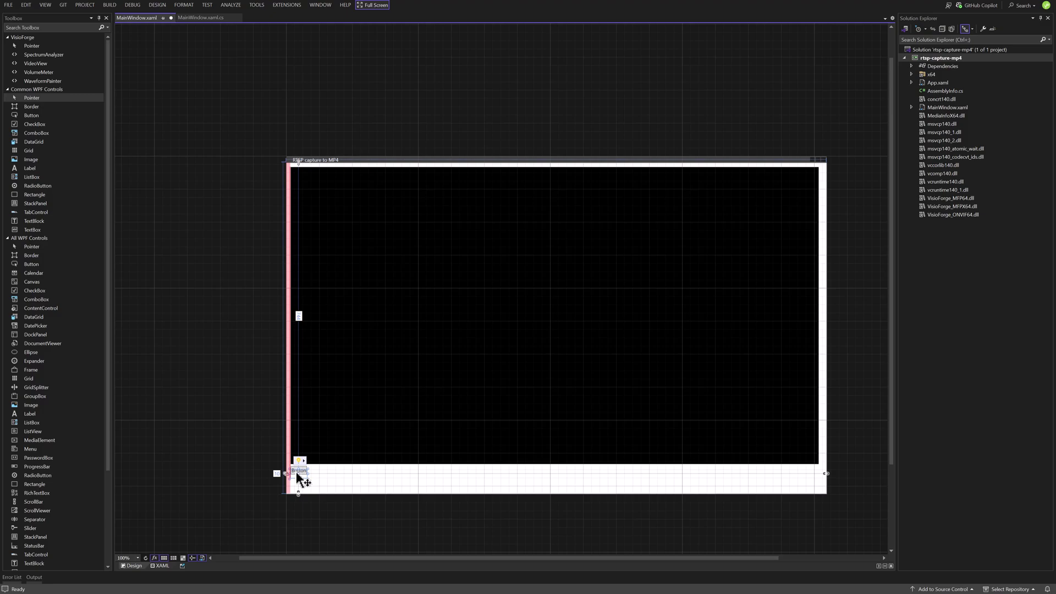
pyautogui.click(299, 470)
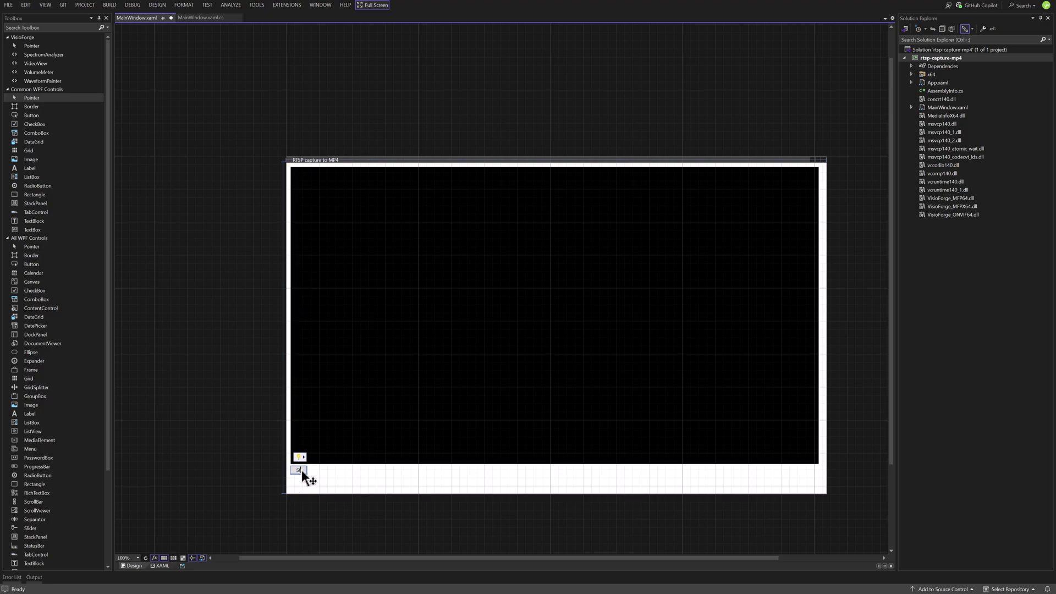
pyautogui.click(299, 471)
# Rename the button btStart, give it a width, and duplicate it as a second button
pyautogui.click(163, 566)
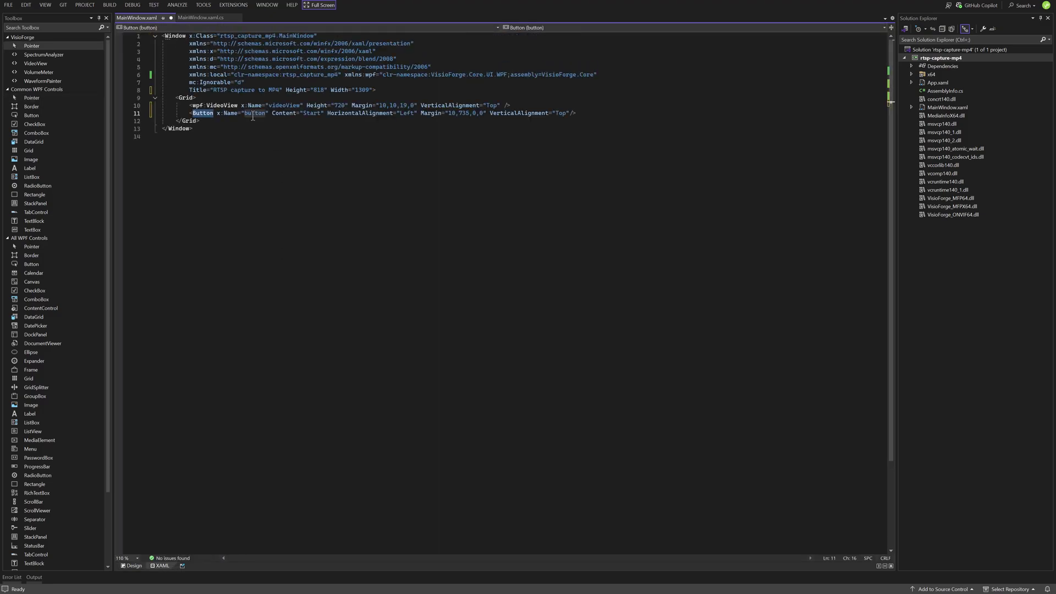
pyautogui.doubleClick(253, 113)
pyautogui.write('btStart')
pyautogui.click(493, 114)
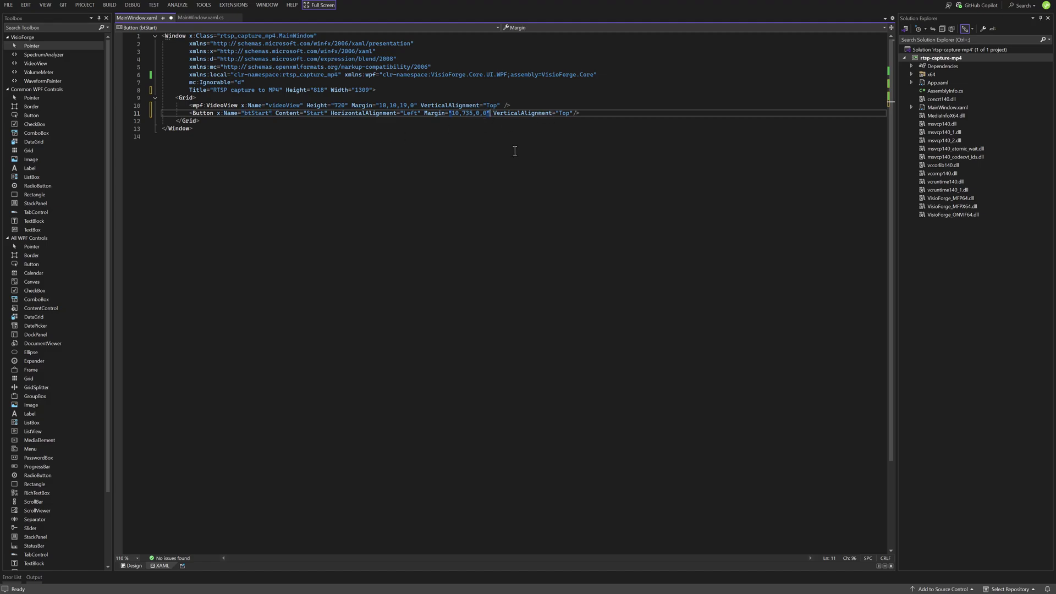
pyautogui.write('Width="50"')
pyautogui.hotkey('shift', 'End')
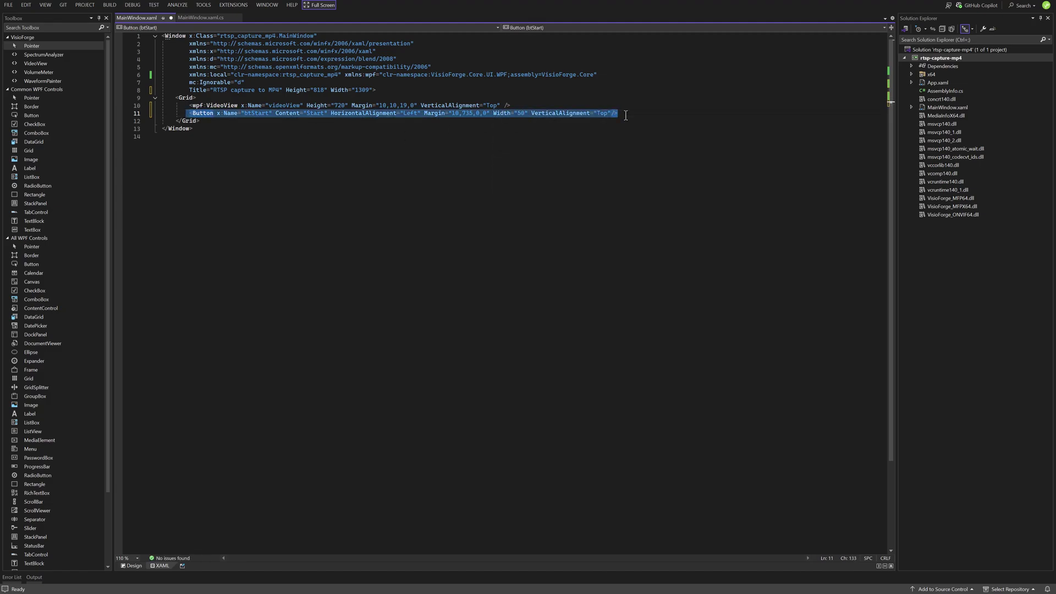
pyautogui.hotkey('ctrl', 'c')
pyautogui.press('End')
pyautogui.press('Return')
pyautogui.hotkey('ctrl', 'v')
pyautogui.click(256, 123)
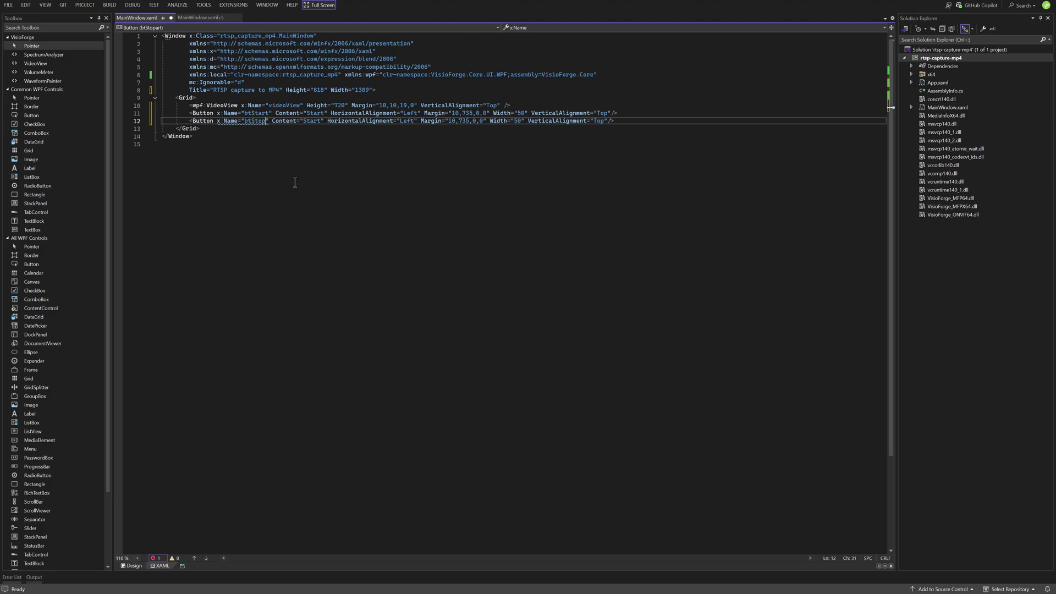
# Add a StackPanel below the VideoView and move both buttons into it
pyautogui.click(533, 106)
pyautogui.press('End')
pyautogui.press('Return')
pyautogui.write('<Sta')
pyautogui.press('Tab')
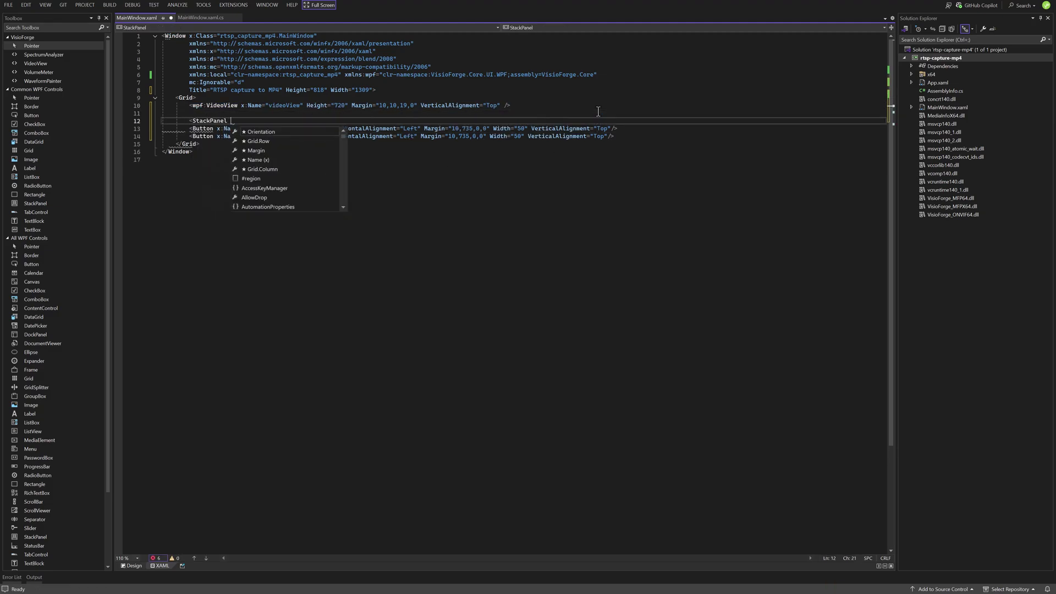
pyautogui.write('Orientation="Horizontal">')
pyautogui.press('Return')
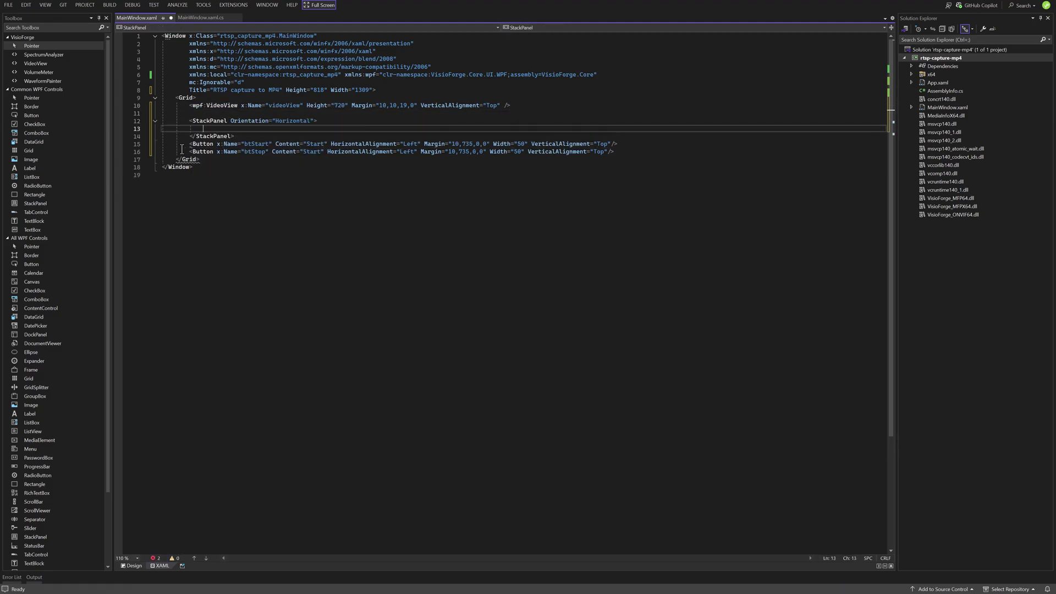
pyautogui.moveTo(191, 129); pyautogui.dragTo(627, 136)
pyautogui.hotkey('ctrl', 'x')
pyautogui.hotkey('ctrl', 'v')
# Remove the alignment and margin attributes from btStart and btStop
pyautogui.moveTo(346, 128); pyautogui.dragTo(503, 129)
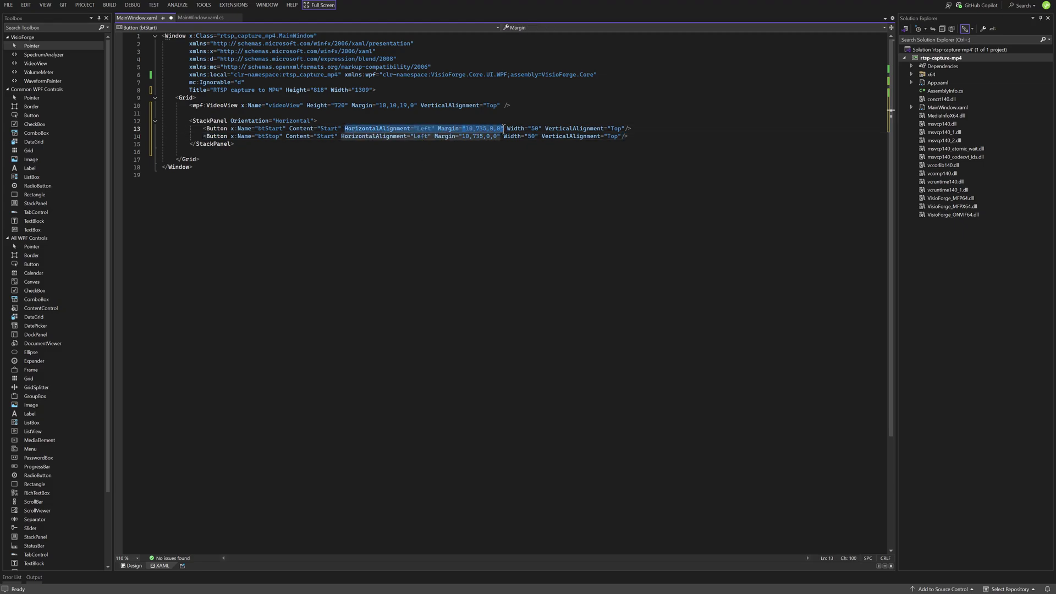
pyautogui.press('Delete')
pyautogui.doubleClick(373, 136)
pyautogui.moveTo(342, 136); pyautogui.dragTo(500, 136)
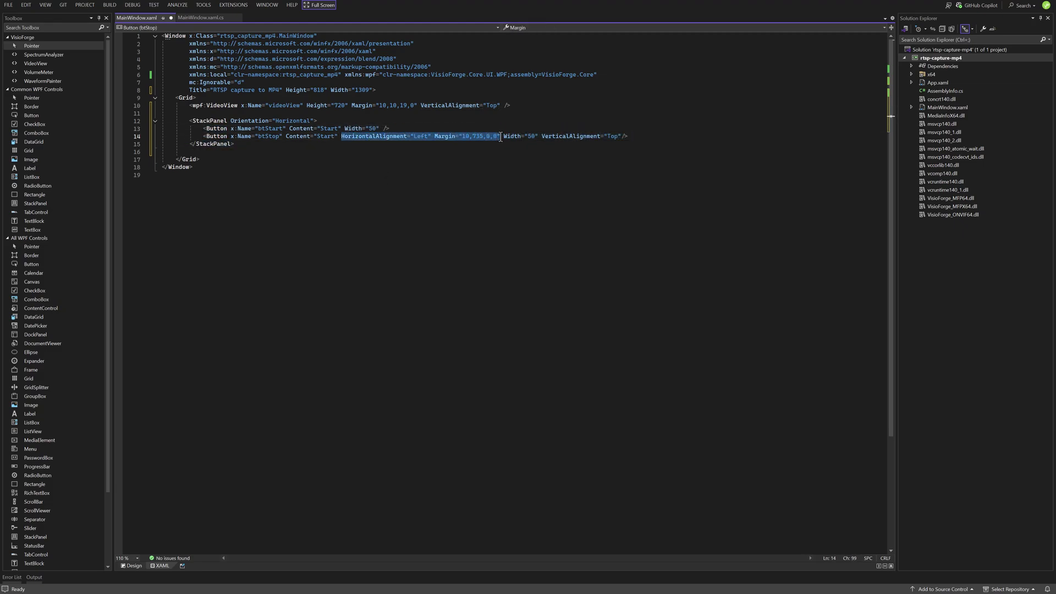
pyautogui.press('Delete')
pyautogui.moveTo(370, 136); pyautogui.dragTo(456, 136)
# Add a URL TextBox at the start of the StackPanel, clearing its sample RTSP address
pyautogui.press('Delete')
pyautogui.click(357, 122)
pyautogui.press('Return')
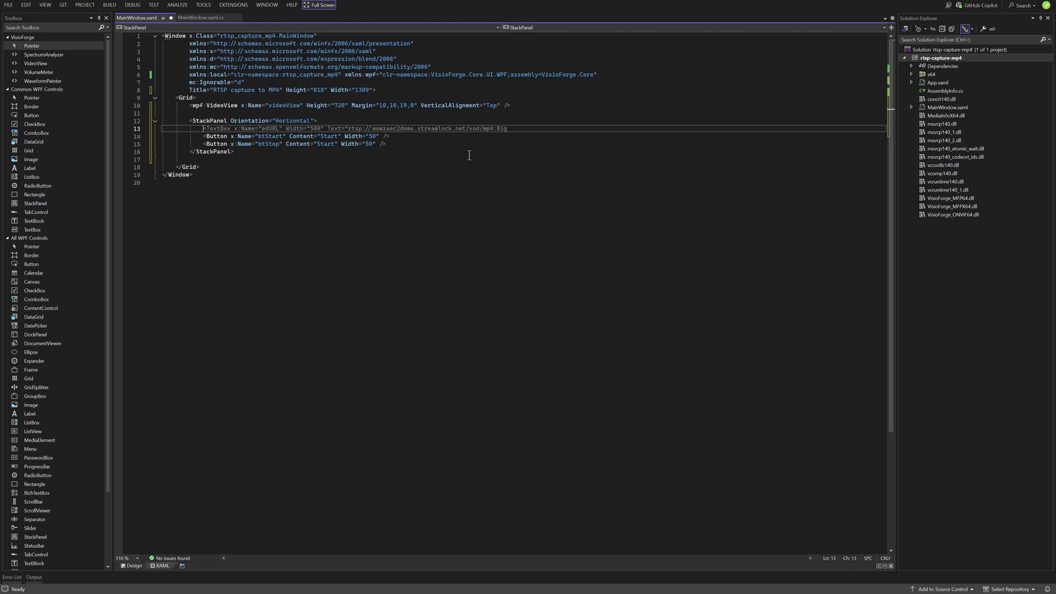
pyautogui.write('<TextBox')
pyautogui.press('Tab')
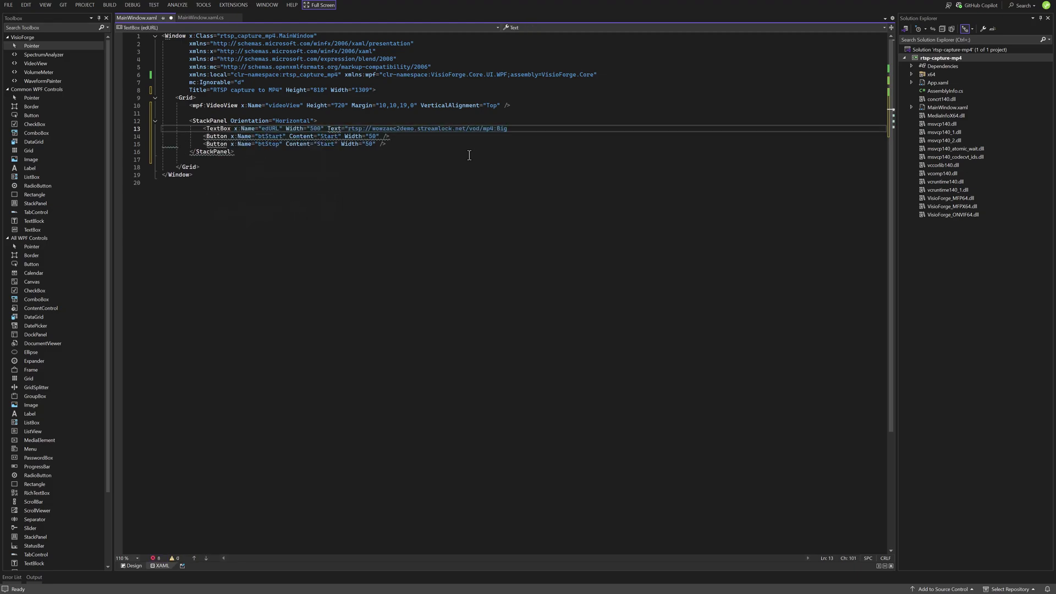
pyautogui.moveTo(508, 128); pyautogui.dragTo(351, 128)
pyautogui.press('Delete')
pyautogui.write('<TextBox x:Name="edURL" Width="500" Text="RTSP URL"')
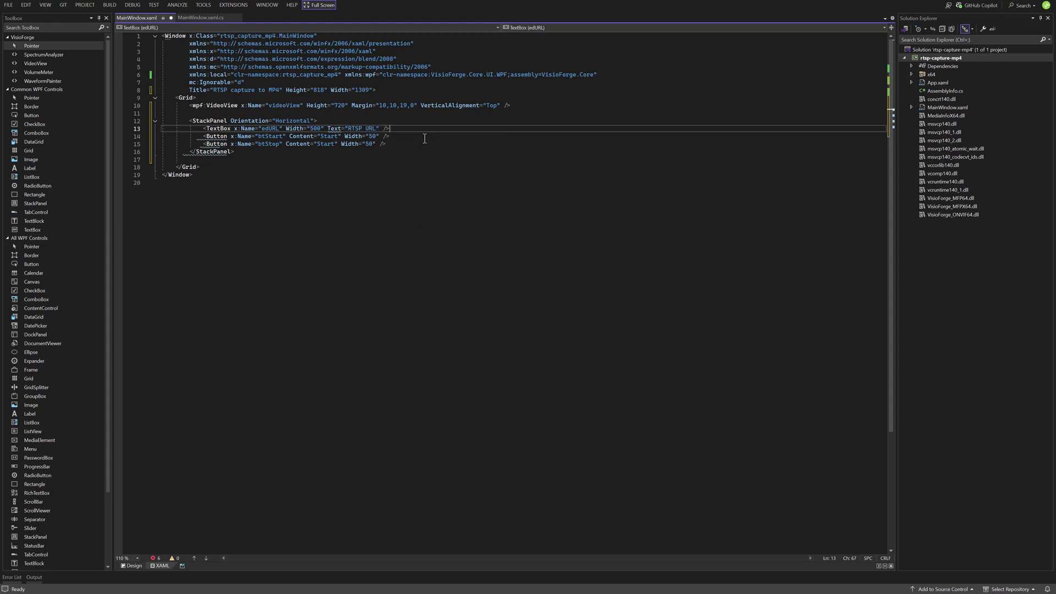
pyautogui.write('/>')
pyautogui.click(536, 151)
# Align the StackPanel to the left and bottom and give it a margin
pyautogui.click(313, 121)
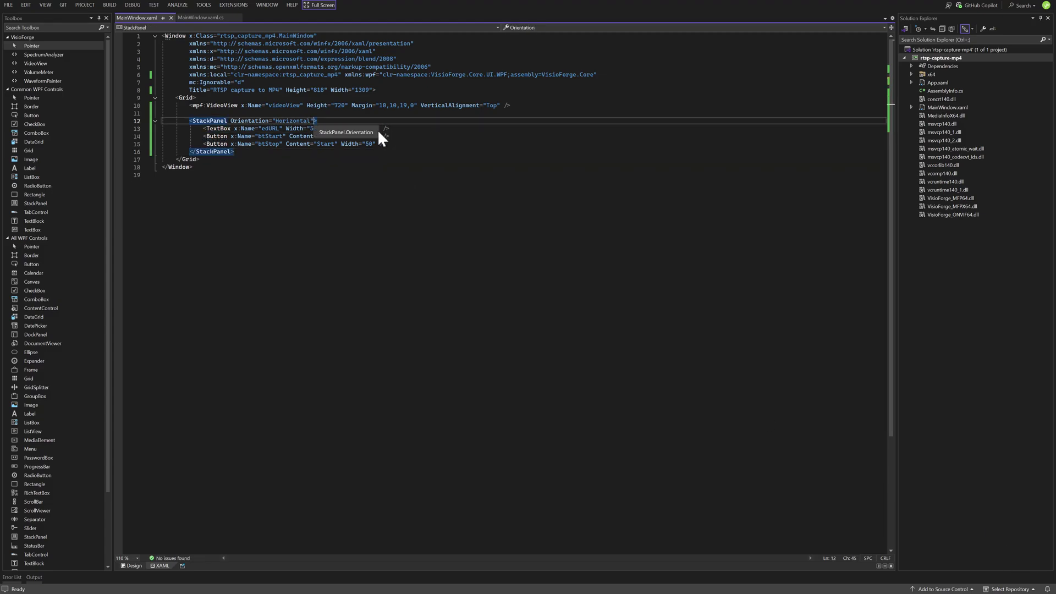
pyautogui.write('Hori')
pyautogui.press('Tab')
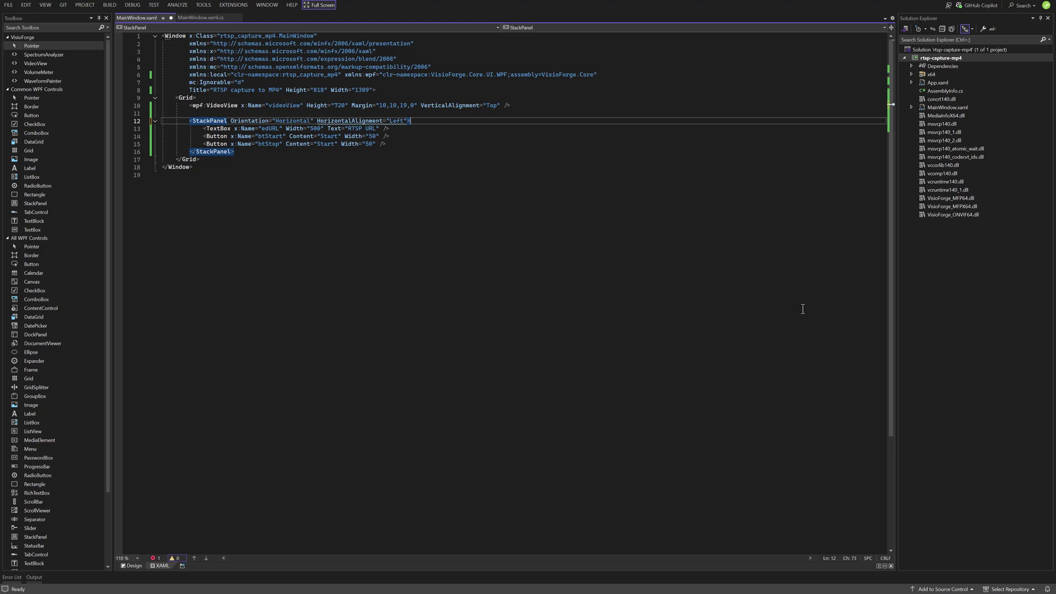
pyautogui.write('Vert')
pyautogui.press('Tab')
pyautogui.write('Bot')
pyautogui.press('Tab')
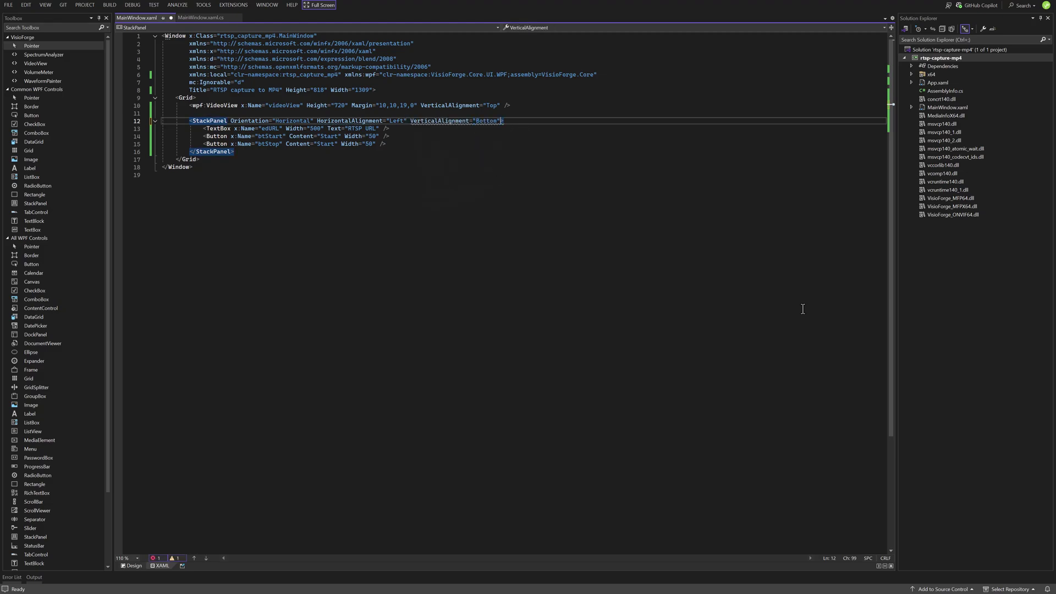
pyautogui.write('Mar')
pyautogui.press('Tab')
pyautogui.write('10,0')
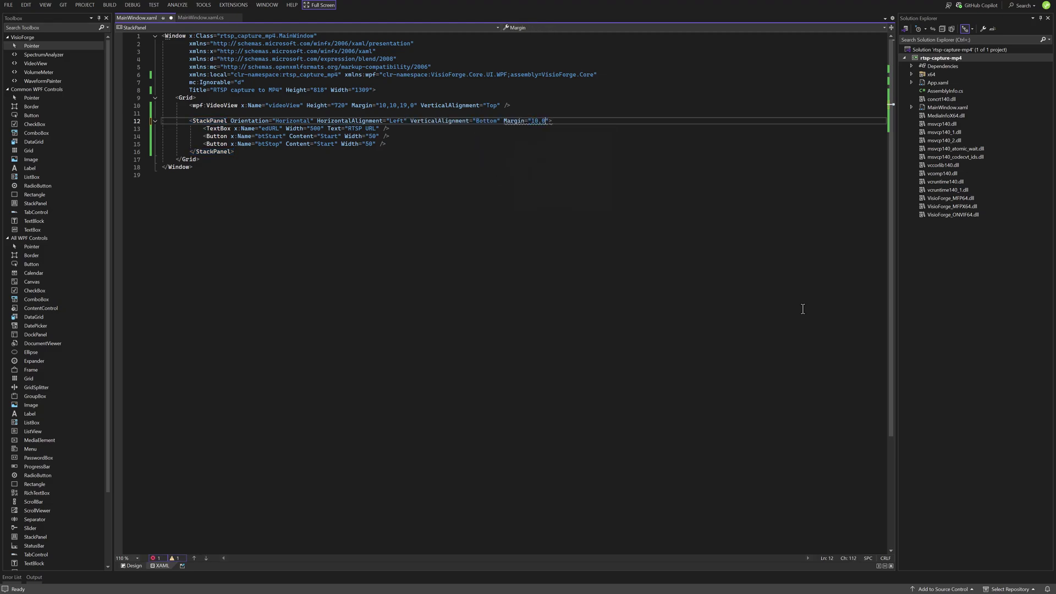
pyautogui.write(',10,0')
pyautogui.hotkey('ctrl', 'Tab')
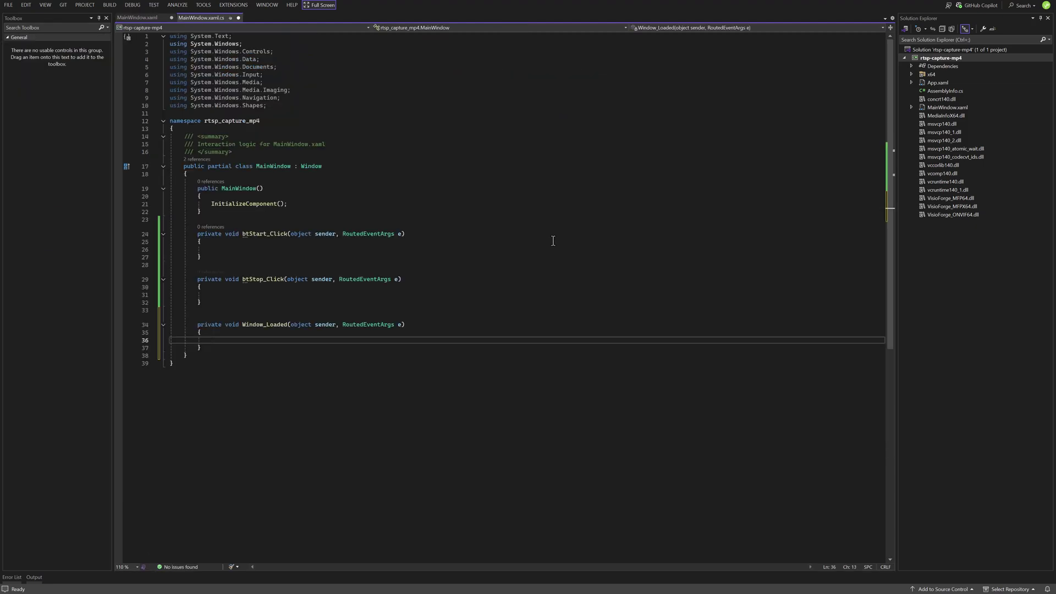
pyautogui.write('Init')
pyautogui.write('ializeSDK')
# Mark the Window_Loaded handler async
pyautogui.press('Return')
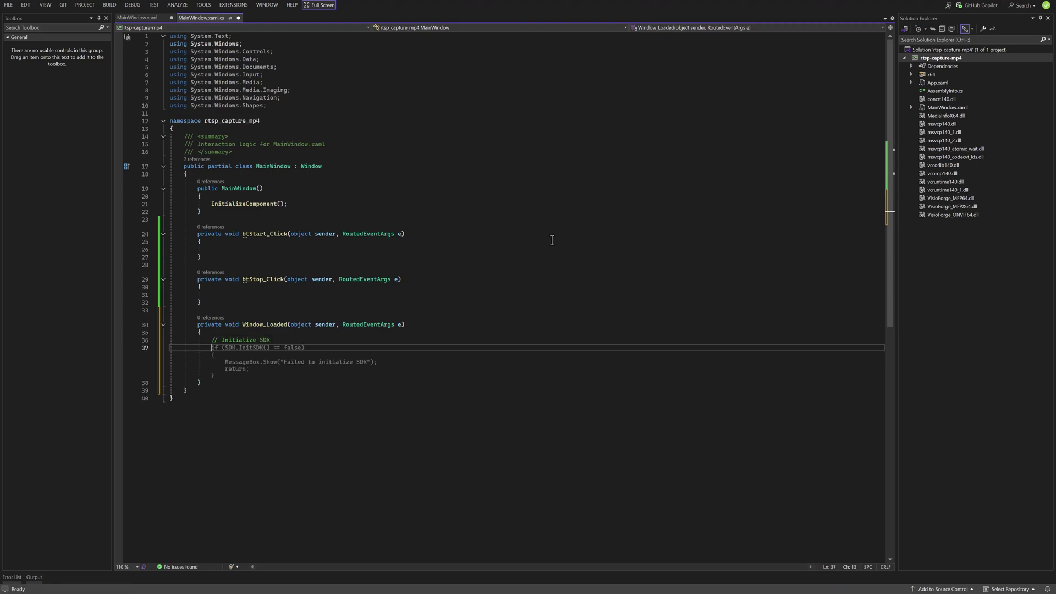
pyautogui.press('Escape')
pyautogui.press('Up')
pyautogui.press('Up')
pyautogui.press('Up')
pyautogui.hotkey('ctrl', 'Right')
pyautogui.write('asy')
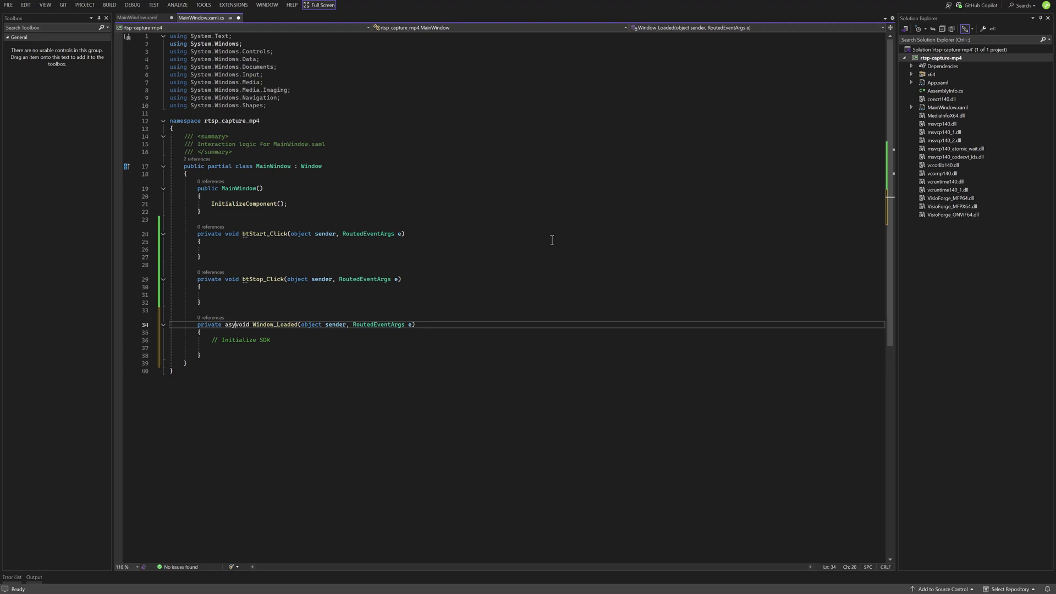
pyautogui.write('nc')
pyautogui.press('Down')
pyautogui.press('Down')
pyautogui.press('Down')
pyautogui.write('awa')
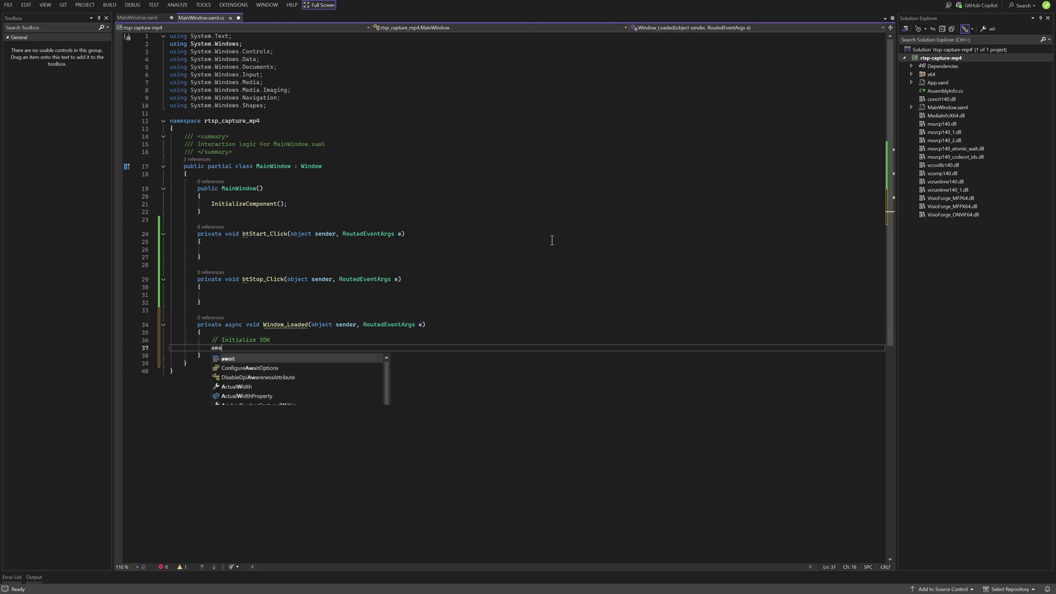
pyautogui.write('it Visio')
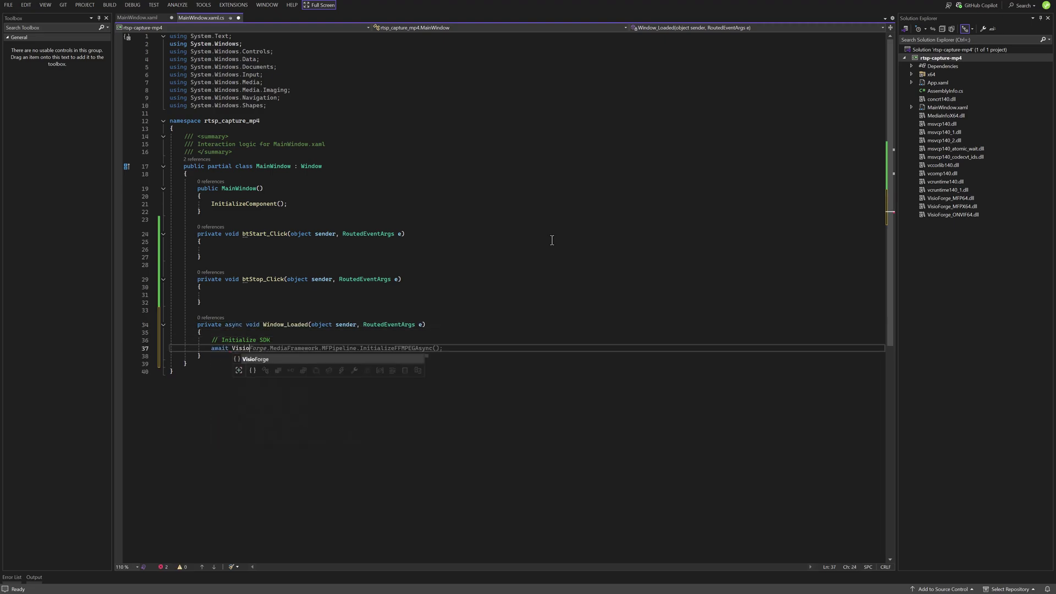
pyautogui.write('ForgeX.')
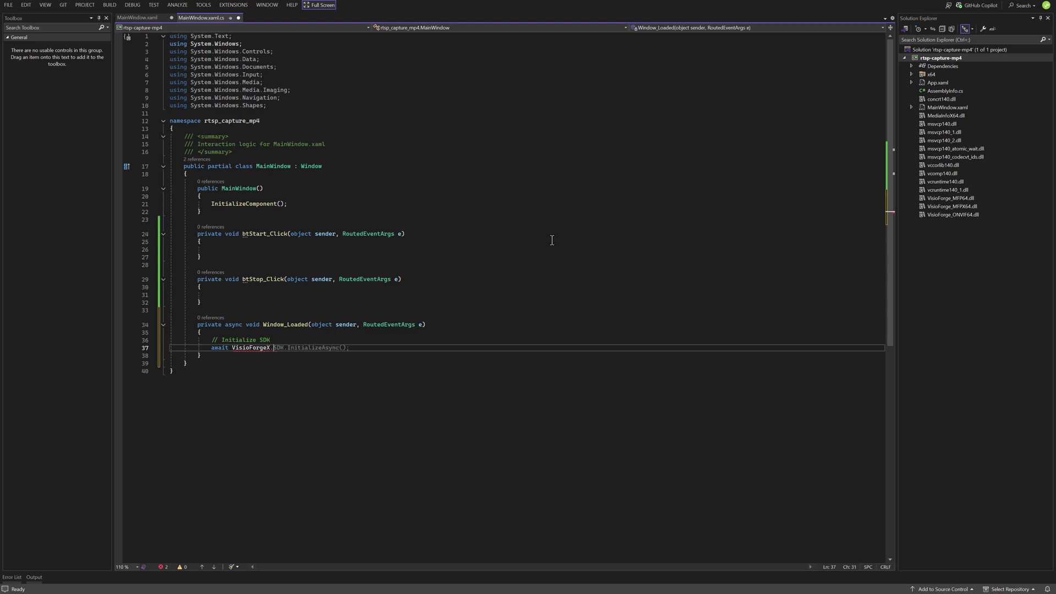
# Add 'await VisioForgeX.InitSDKAsync();' with a VisioForge.Core using, and save
pyautogui.press('BackSpace')
pyautogui.hotkey('ctrl', '.')
pyautogui.press('Return')
pyautogui.write('.Init')
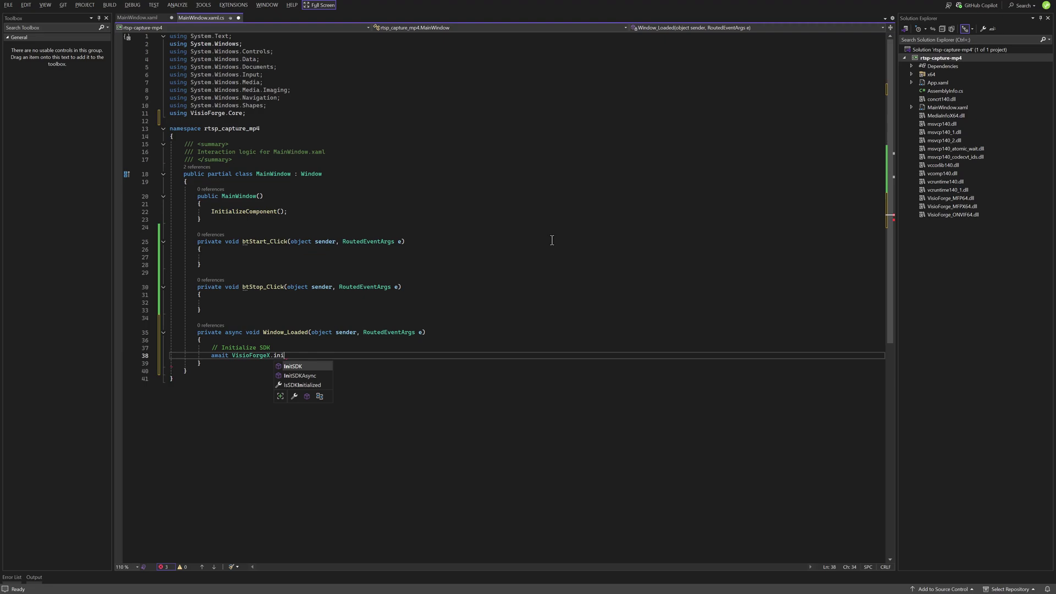
pyautogui.press('Tab')
pyautogui.write('();')
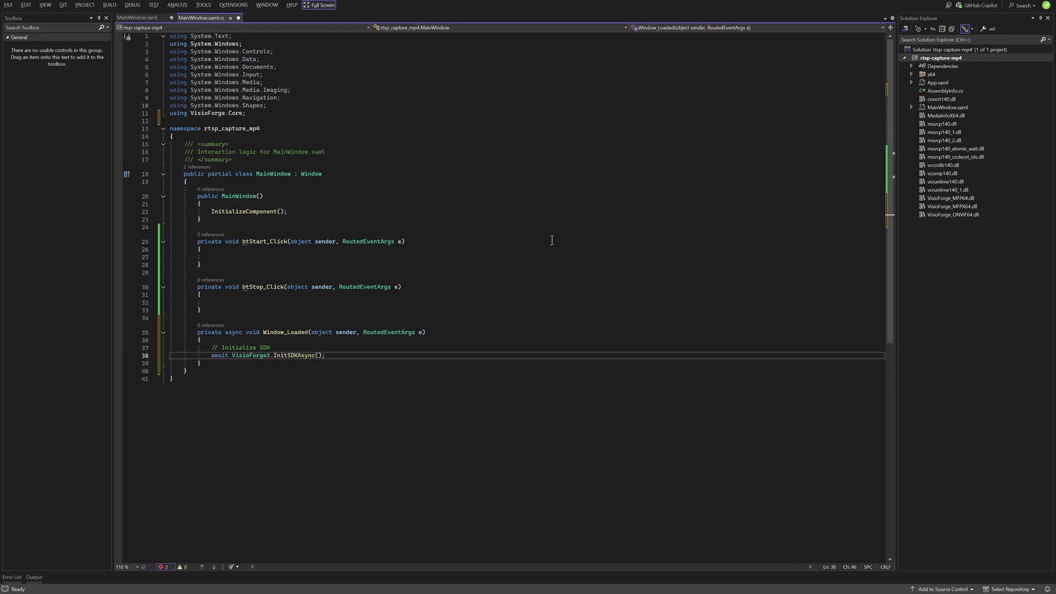
pyautogui.hotkey('ctrl', 's')
# Declare 'private VideoCaptureCoreX _core;' in MainWindow, add its using directive, and save
pyautogui.click(253, 257)
pyautogui.click(248, 184)
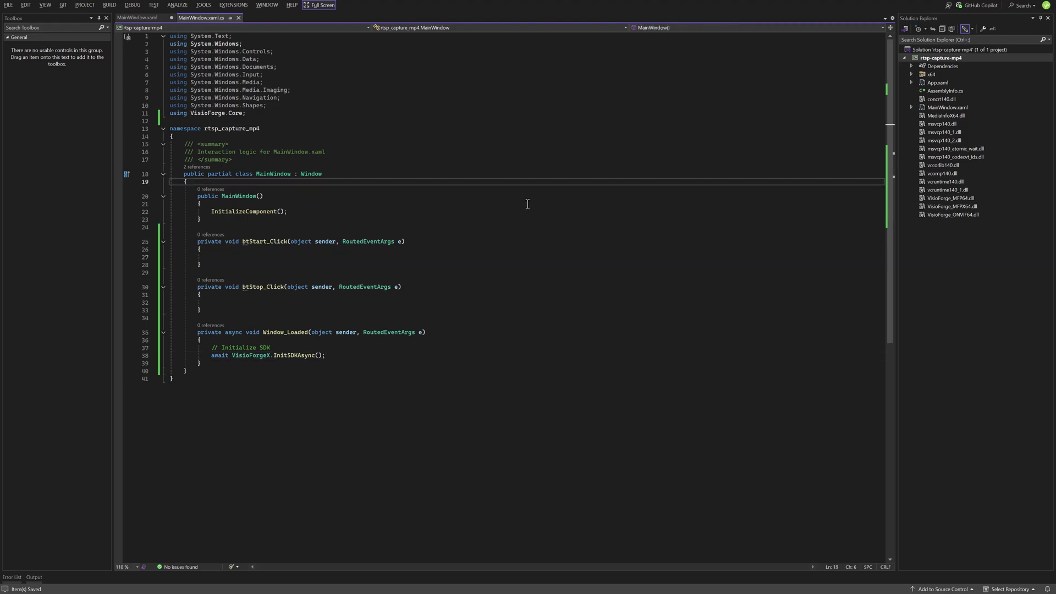
pyautogui.press('Return')
pyautogui.press('Return')
pyautogui.write('p')
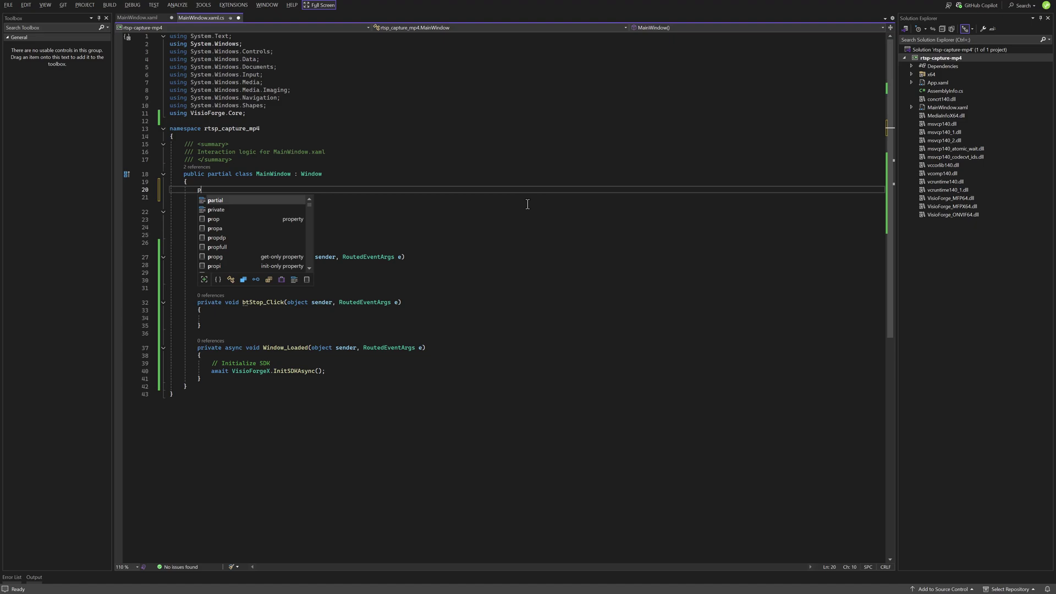
pyautogui.write('rivate Vide')
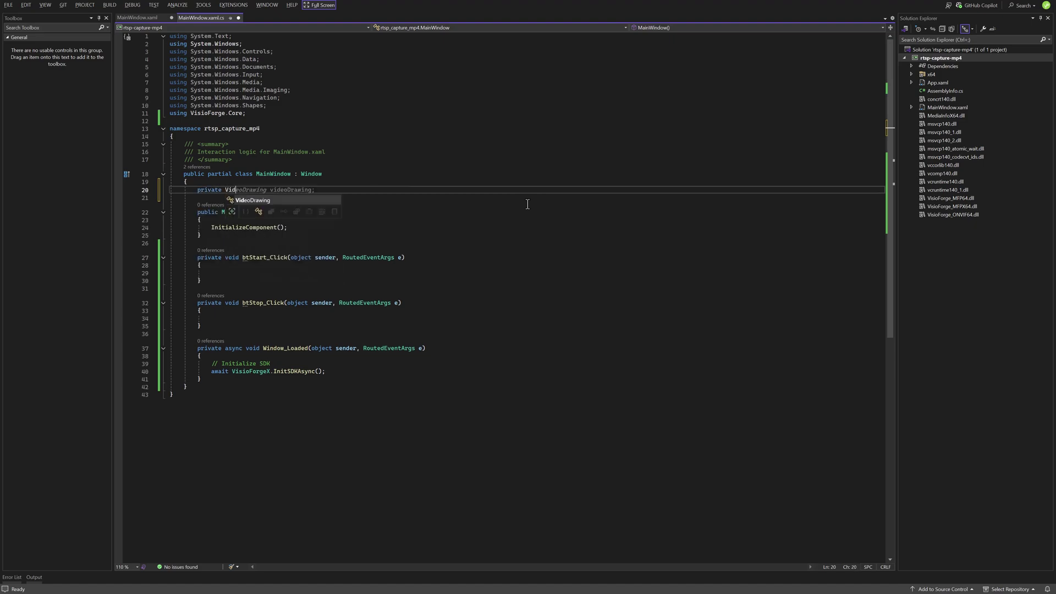
pyautogui.write('oCa')
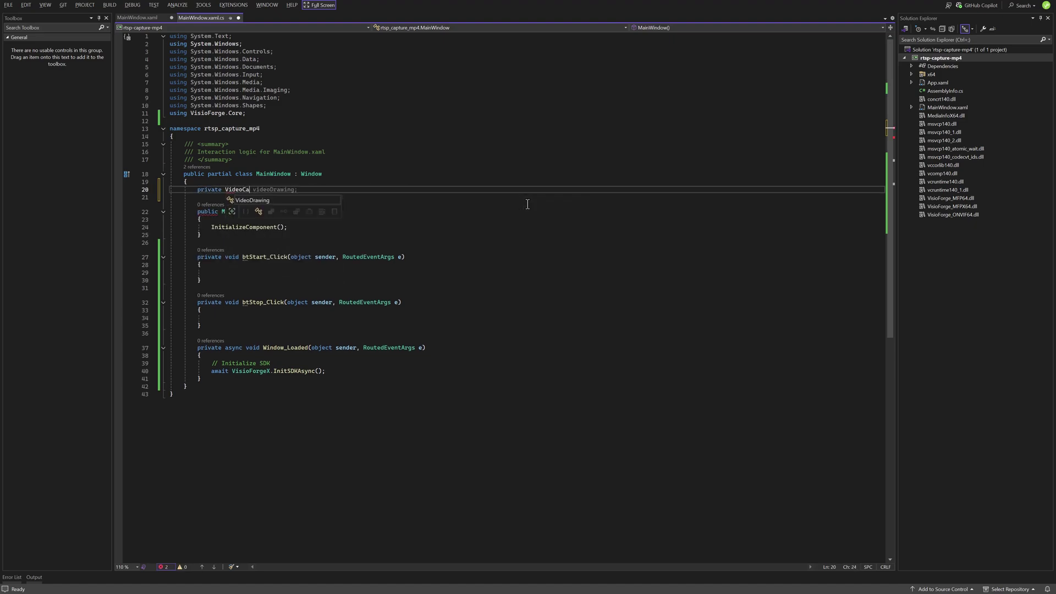
pyautogui.write('pture')
pyautogui.write('CoreX')
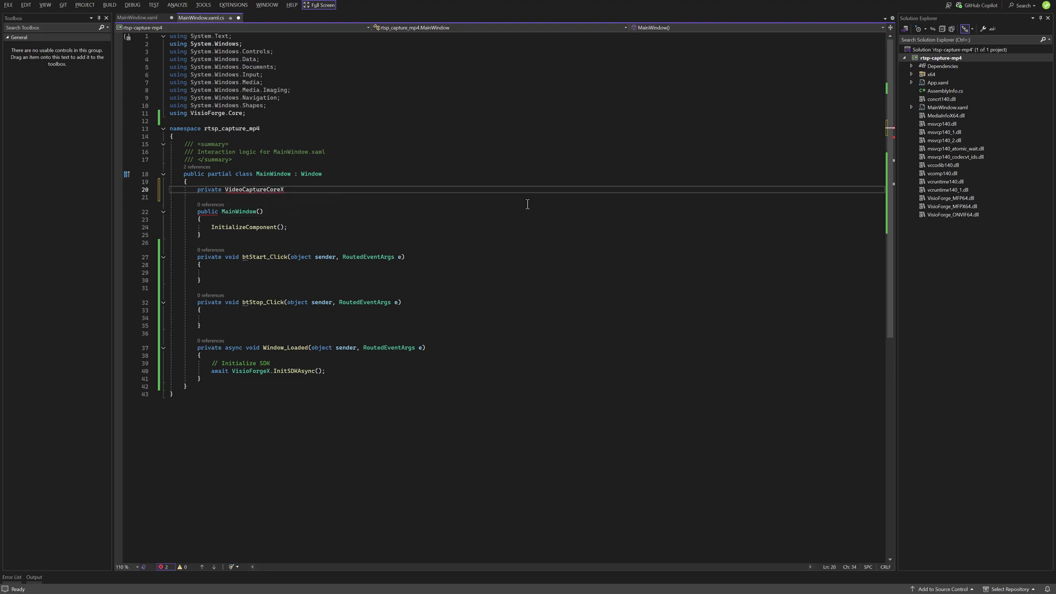
pyautogui.hotkey('ctrl', '.')
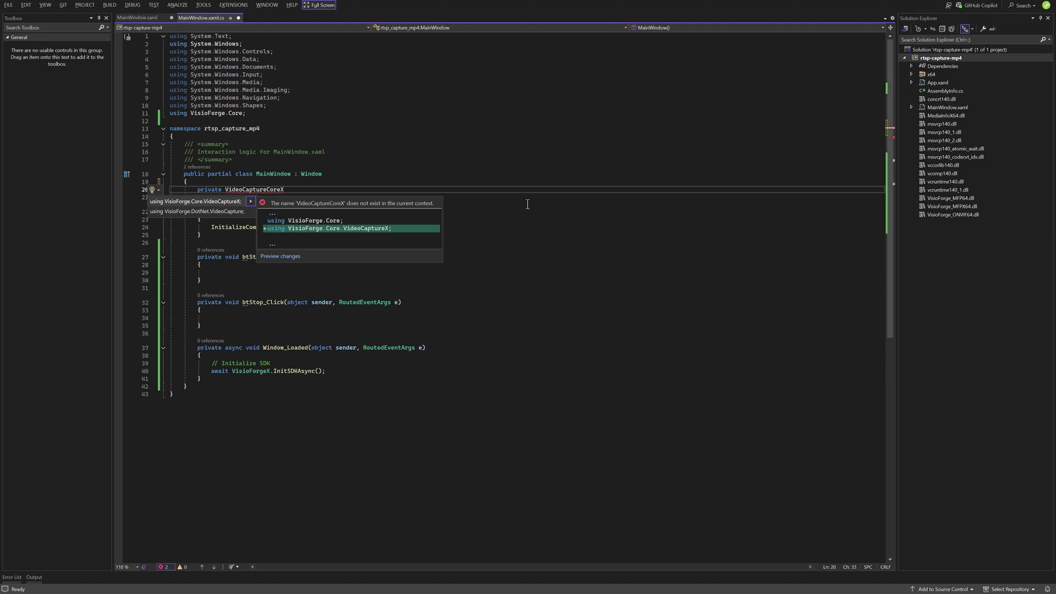
pyautogui.press('Return')
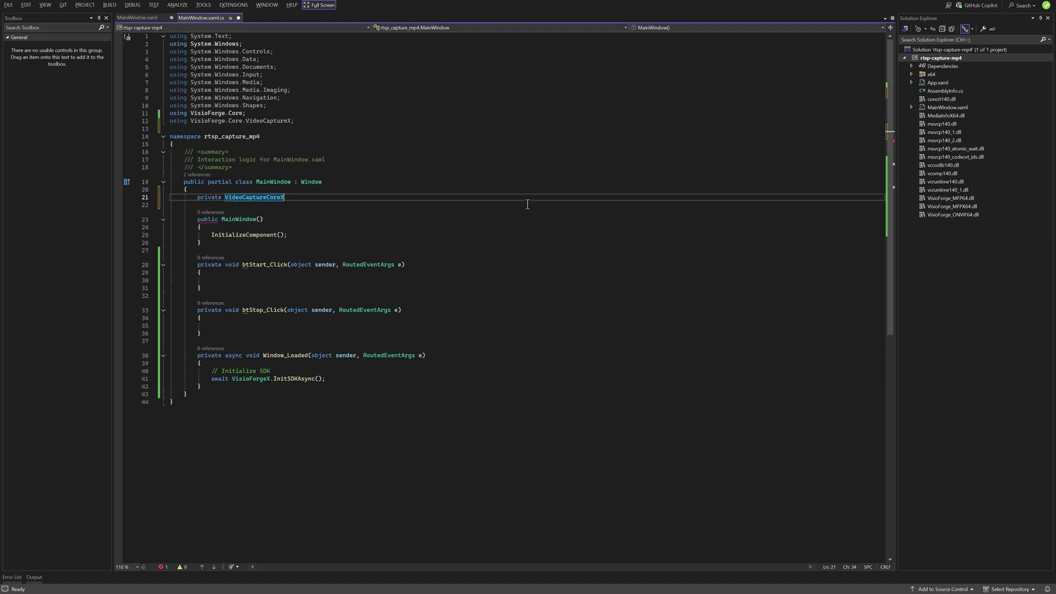
pyautogui.write(' _core')
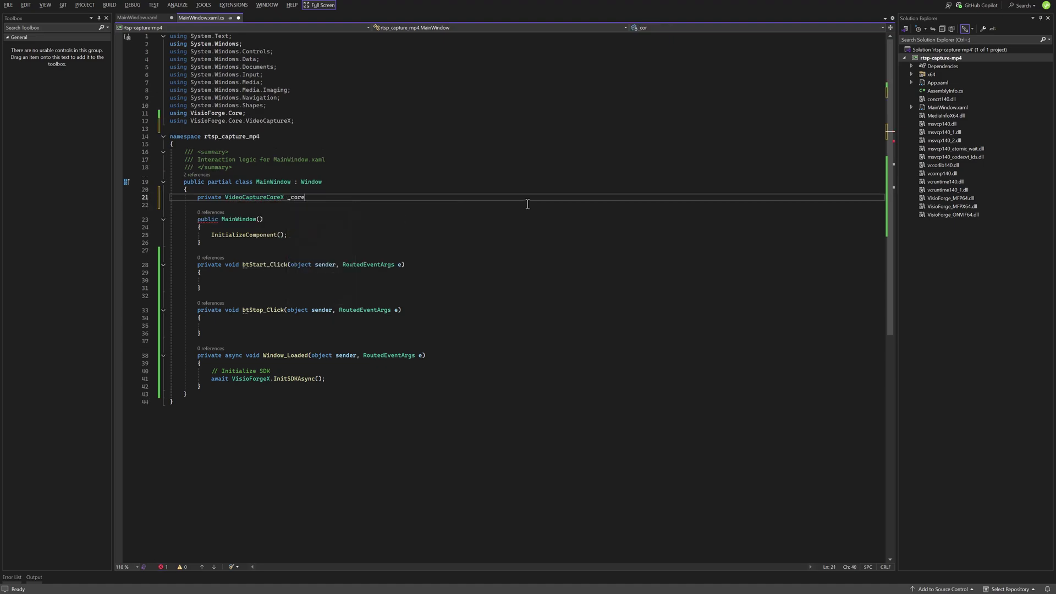
pyautogui.write(';')
pyautogui.hotkey('ctrl', 's')
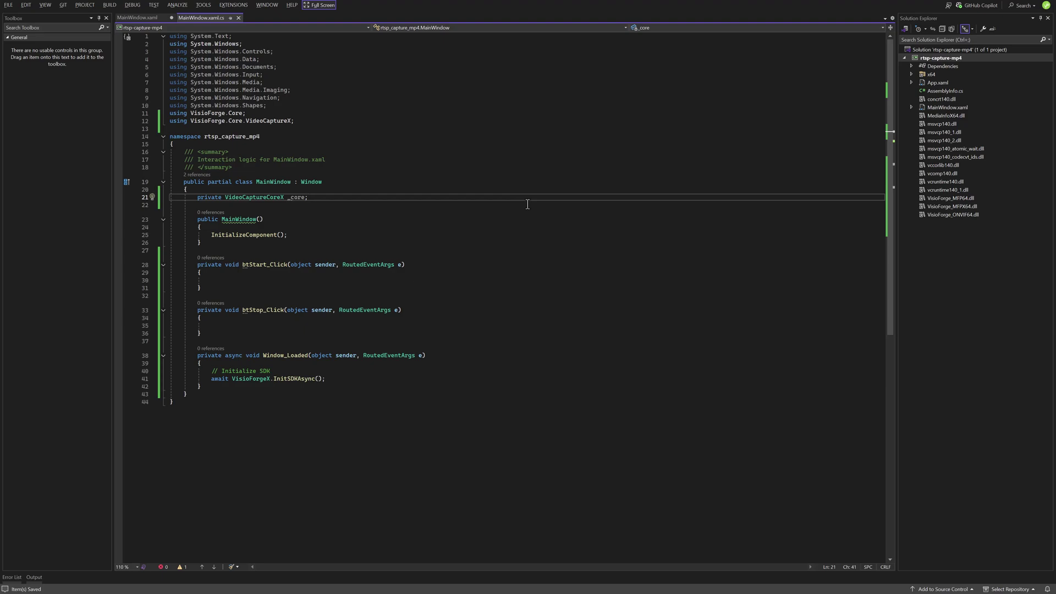
# In btStart_Click, add a 'create core capture object' comment and '_core = new VideoCaptureCoreX(videoView);'
pyautogui.press('Down')
pyautogui.press('Down')
pyautogui.press('Down')
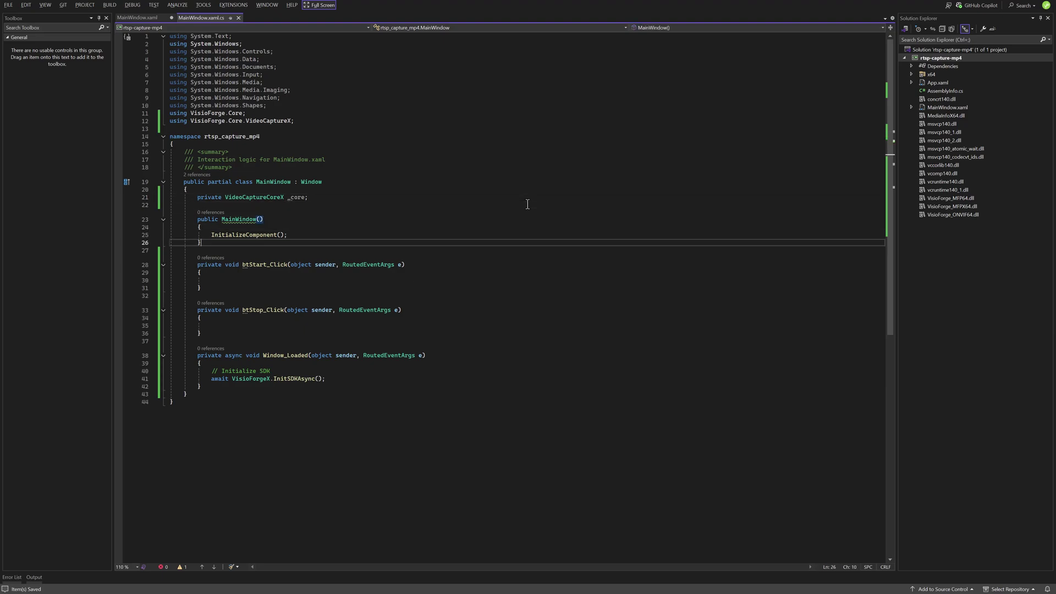
pyautogui.write('/ ')
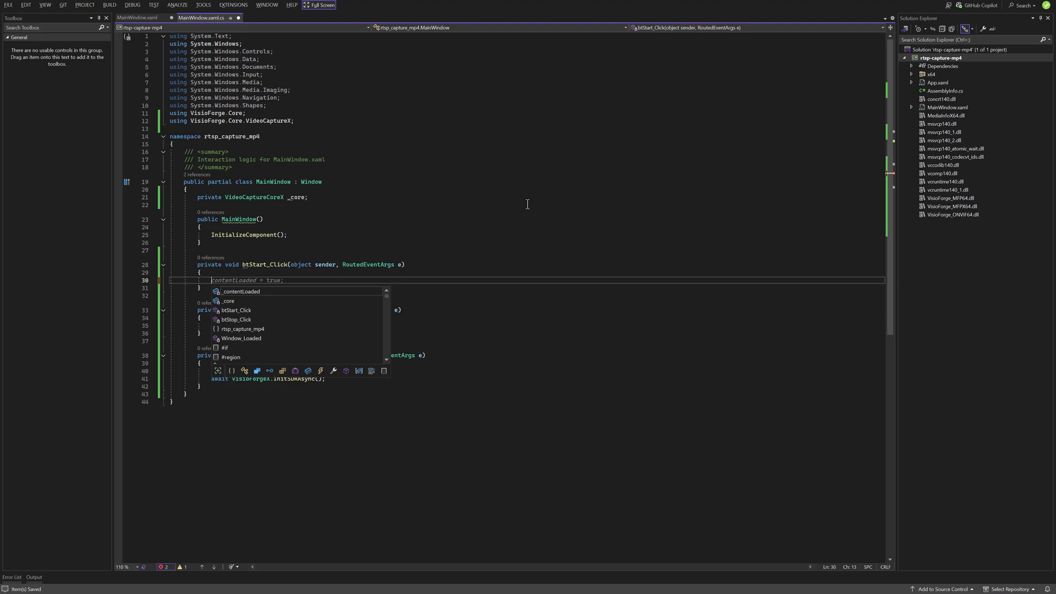
pyautogui.write('create core ca')
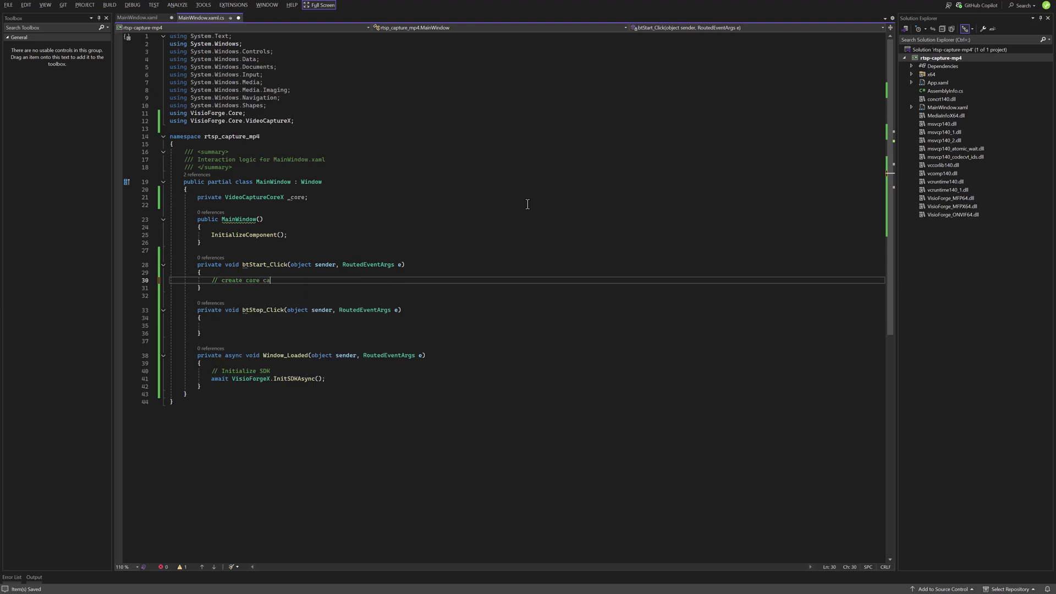
pyautogui.write('pture')
pyautogui.press('Tab')
pyautogui.press('Return')
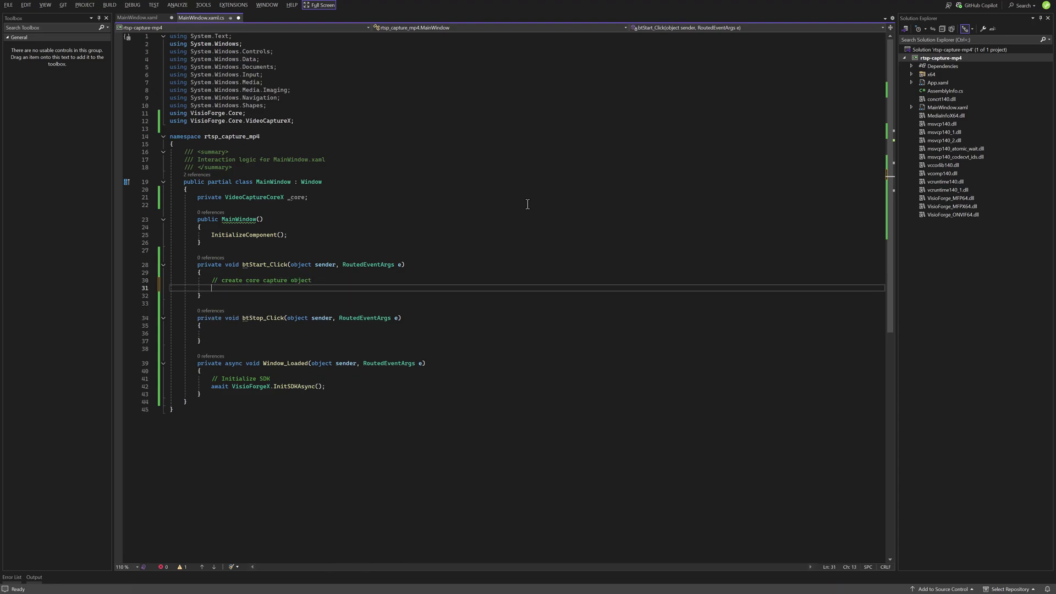
pyautogui.write('_cor')
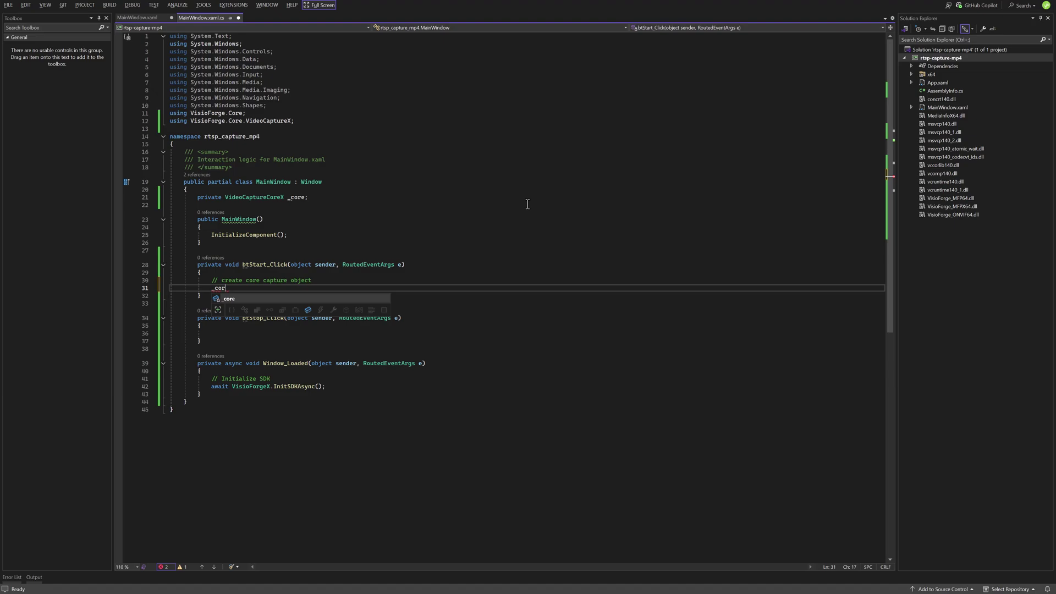
pyautogui.write('e =')
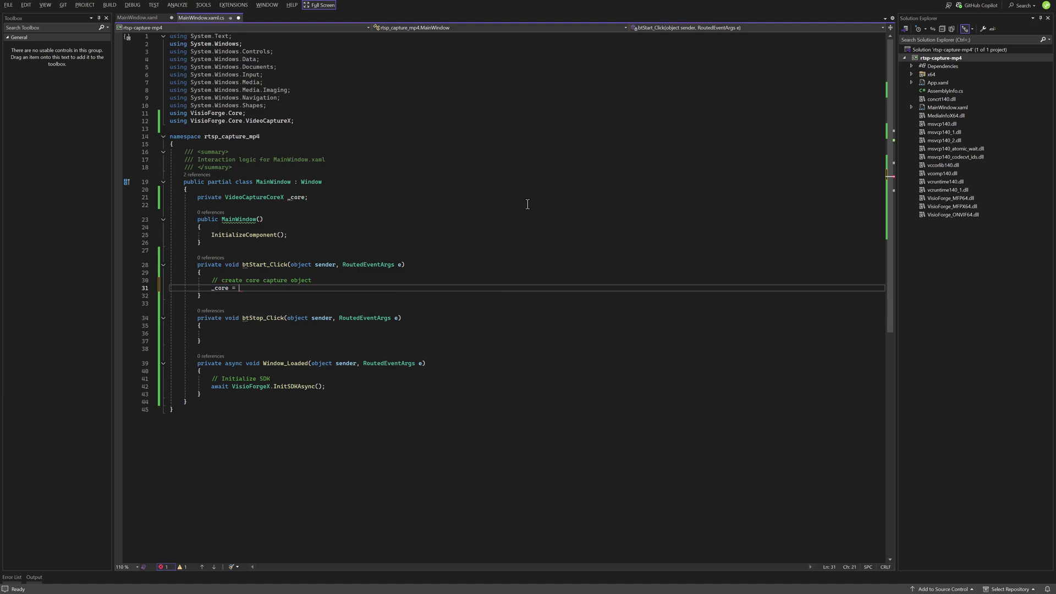
pyautogui.write('new Video')
pyautogui.press('Tab')
pyautogui.write('(')
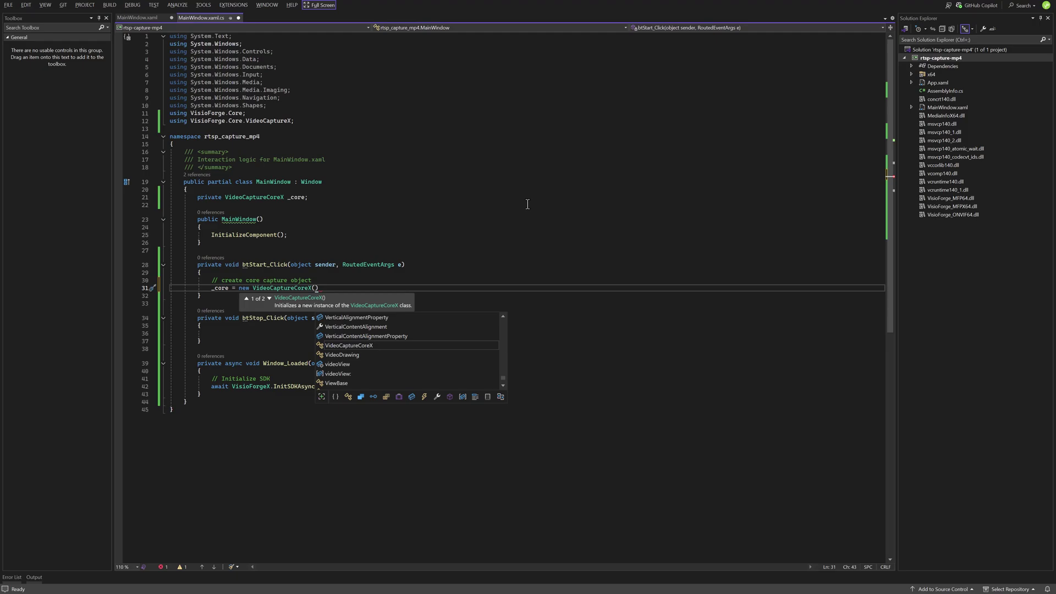
pyautogui.press('Down')
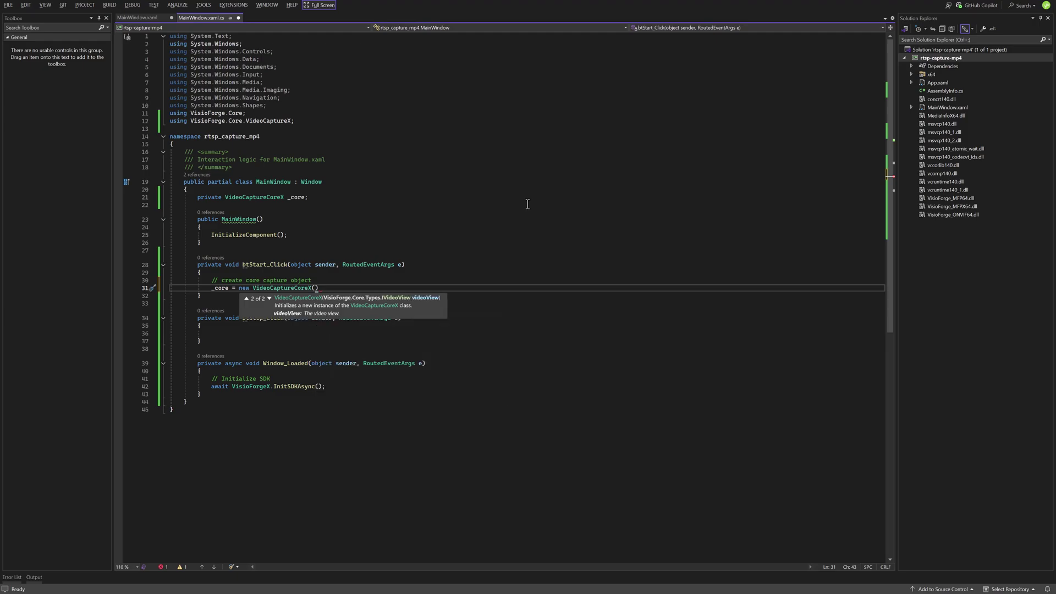
pyautogui.write('vide')
pyautogui.press('Tab')
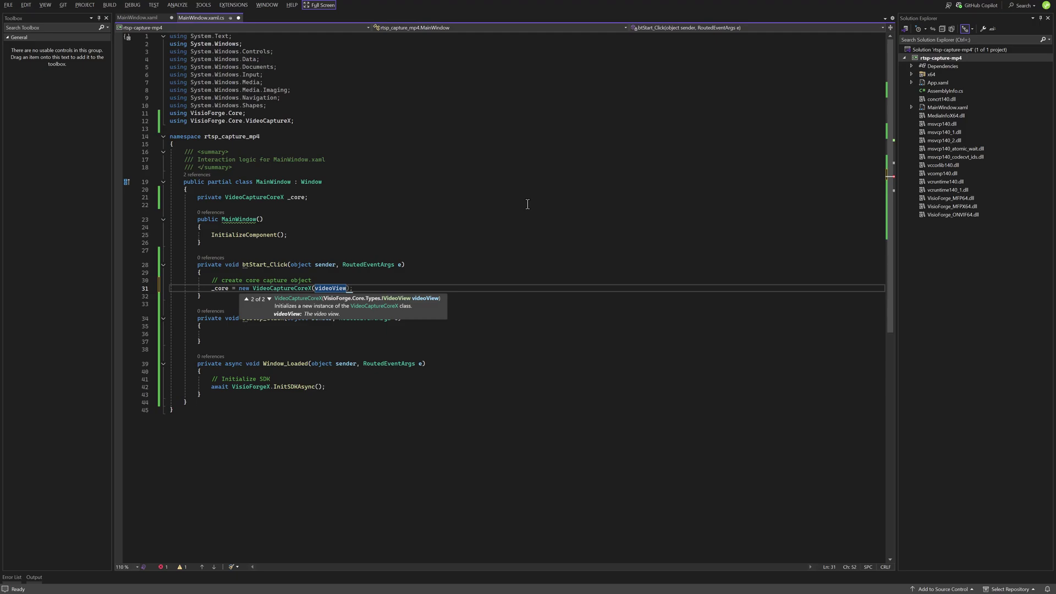
pyautogui.press('End')
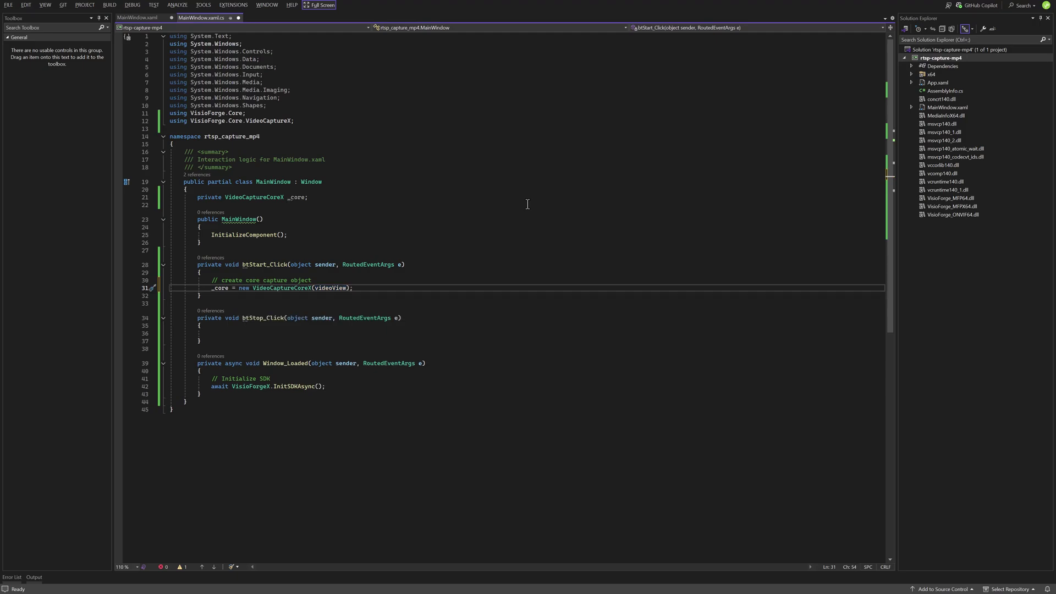
# Below a new comment, begin an awaited RTSPSourceSettings.CreateAsync call for the RTSP source
pyautogui.press('Return')
pyautogui.press('Return')
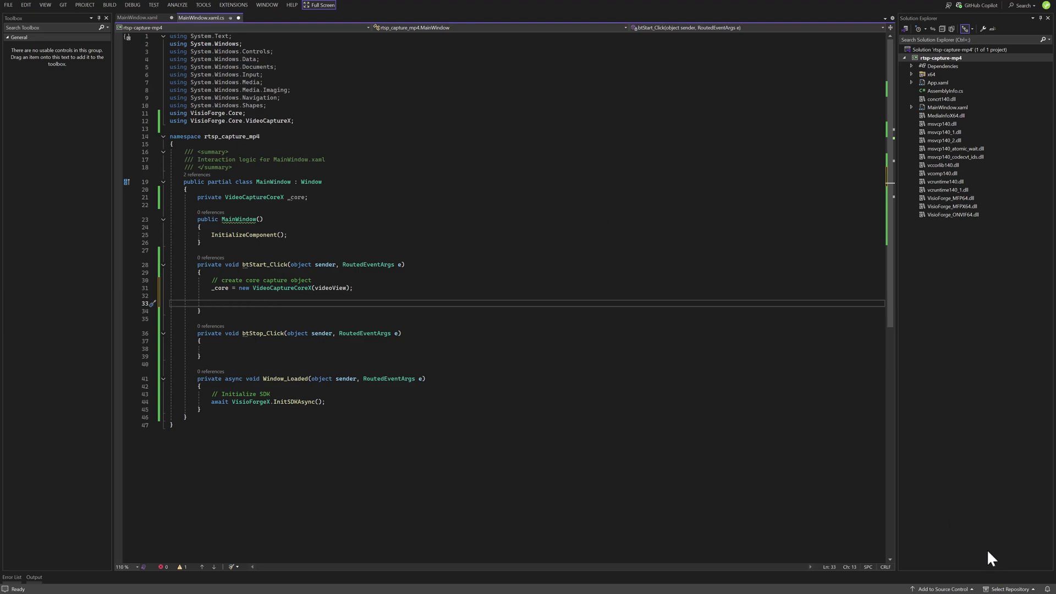
pyautogui.write('/')
pyautogui.write('/ s')
pyautogui.write('ate ')
pyautogui.write('TSP')
pyautogui.press('Tab')
pyautogui.press('Return')
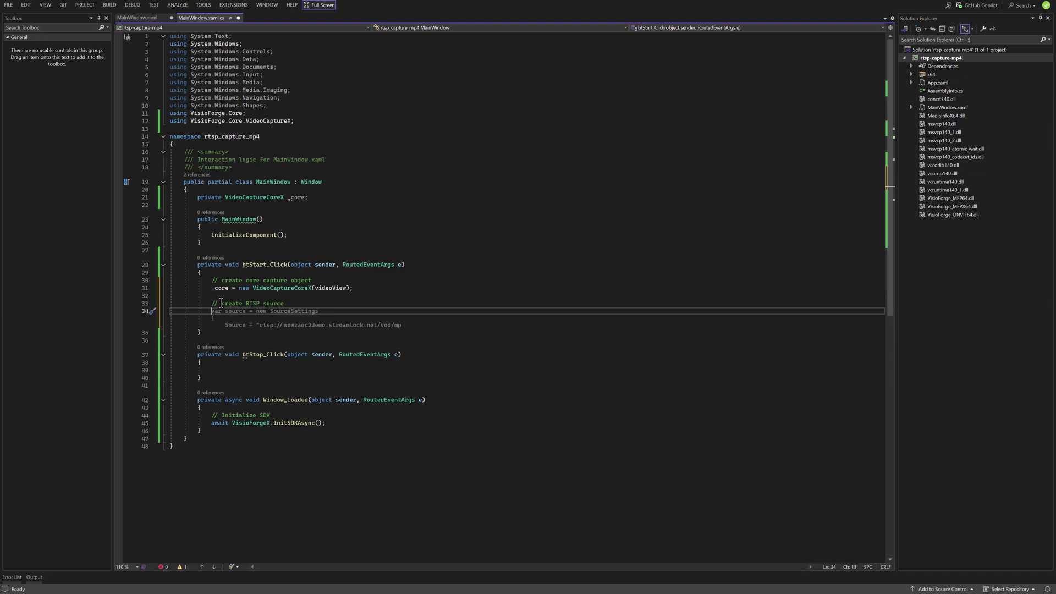
pyautogui.write('var rtspS')
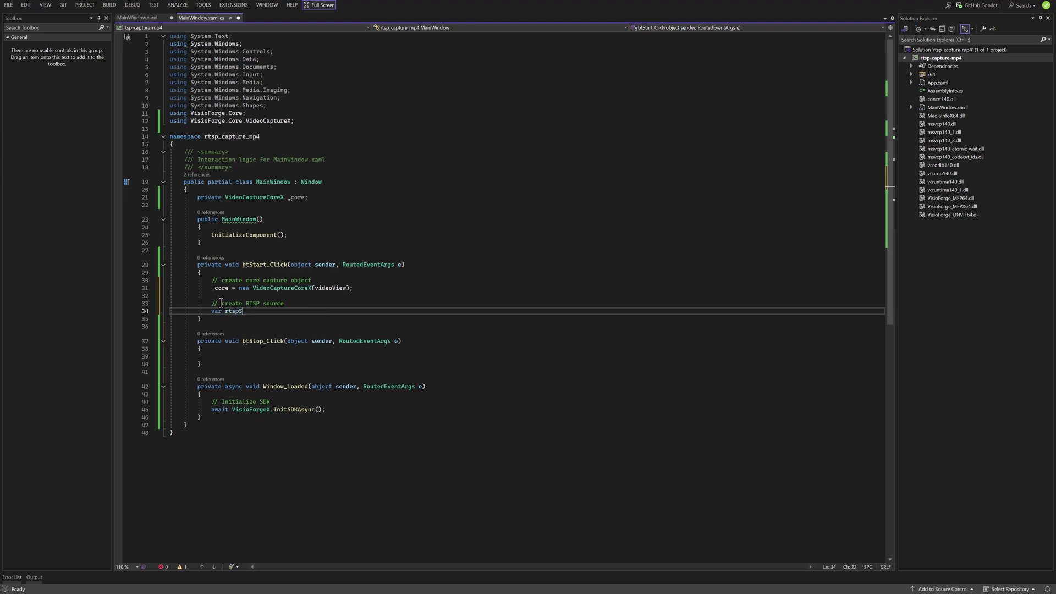
pyautogui.write('ourc')
pyautogui.write('e =')
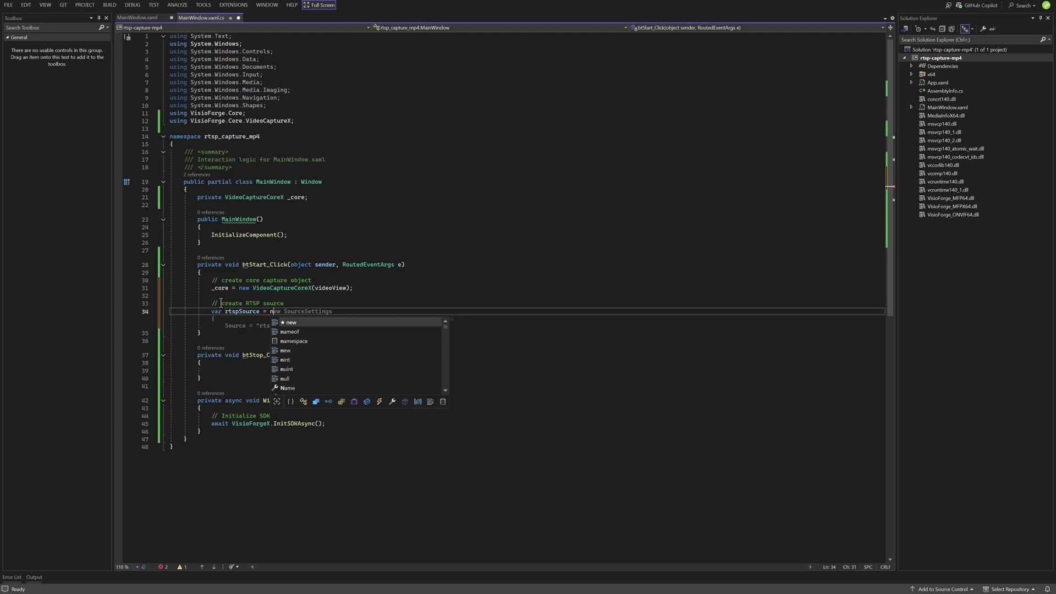
pyautogui.write(' await RTSP')
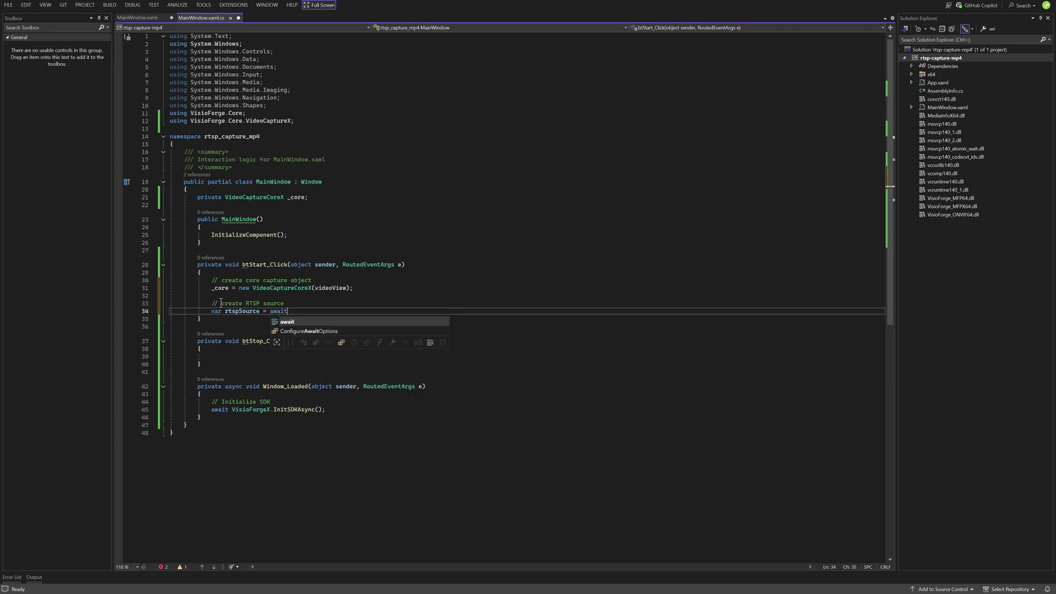
pyautogui.press('Tab')
pyautogui.write('.')
pyautogui.press('Down')
pyautogui.press('Tab')
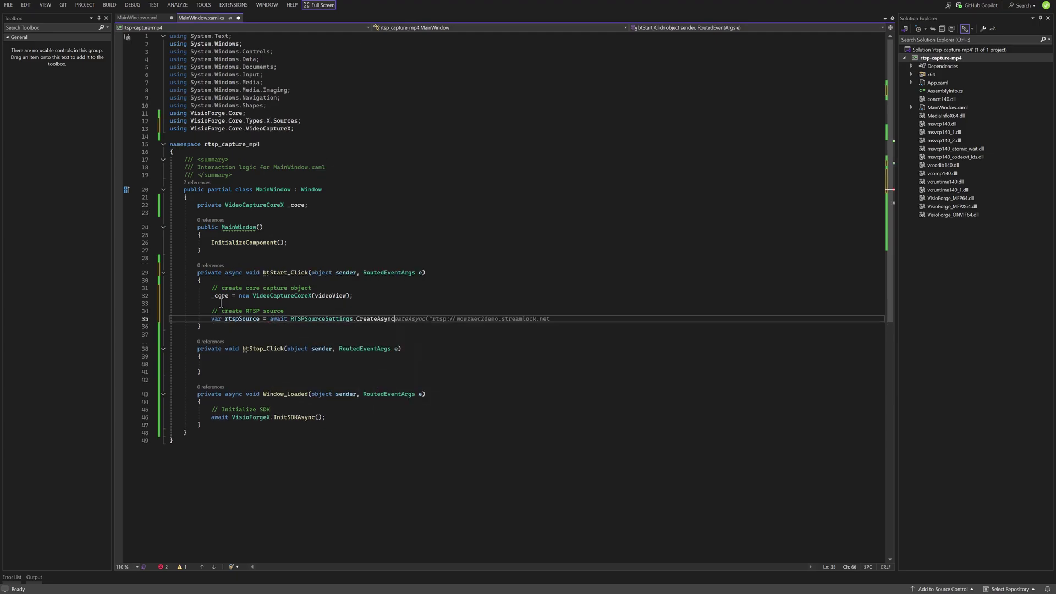
pyautogui.write('(')
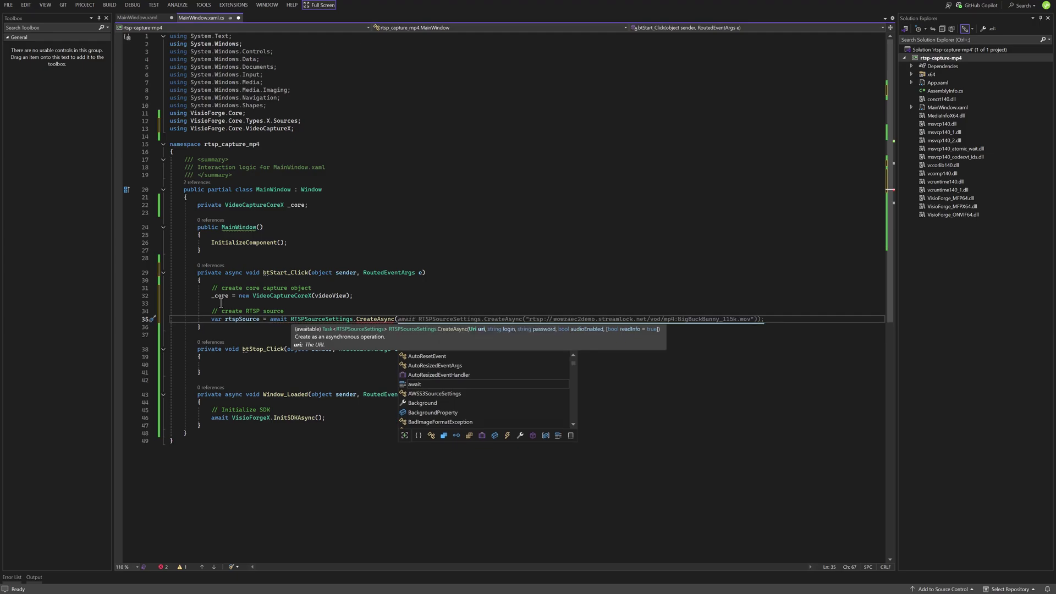
pyautogui.write('edURL')
pyautogui.write('.Text')
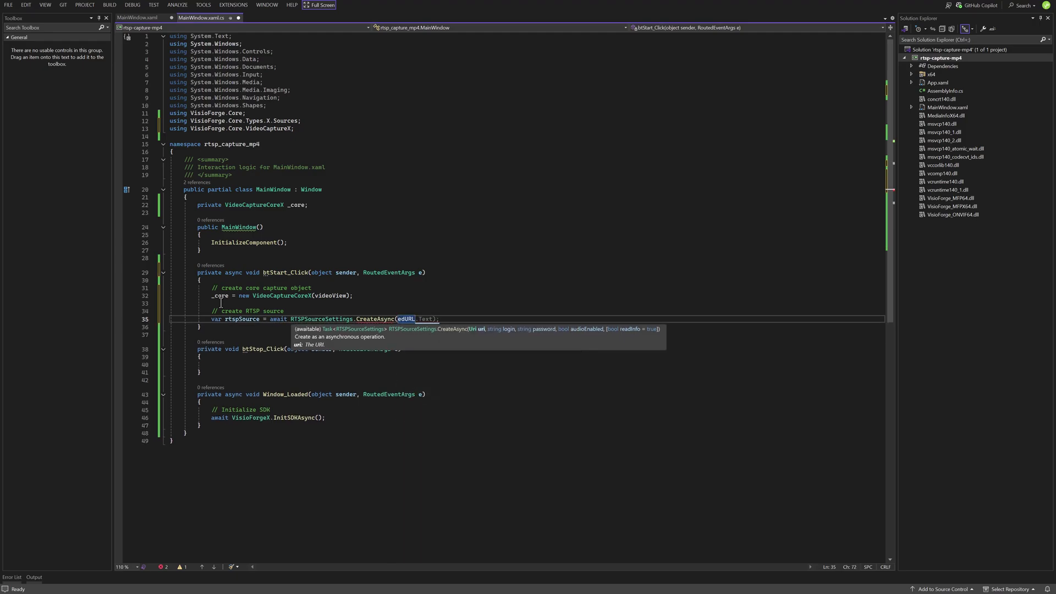
pyautogui.write('.Text')
pyautogui.write(', ')
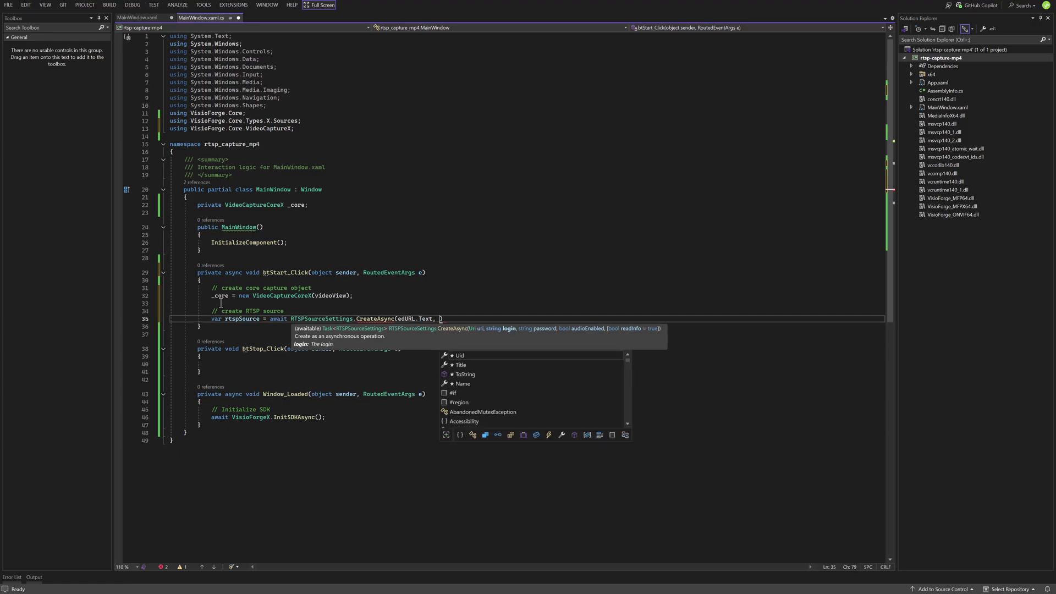
pyautogui.write('"')
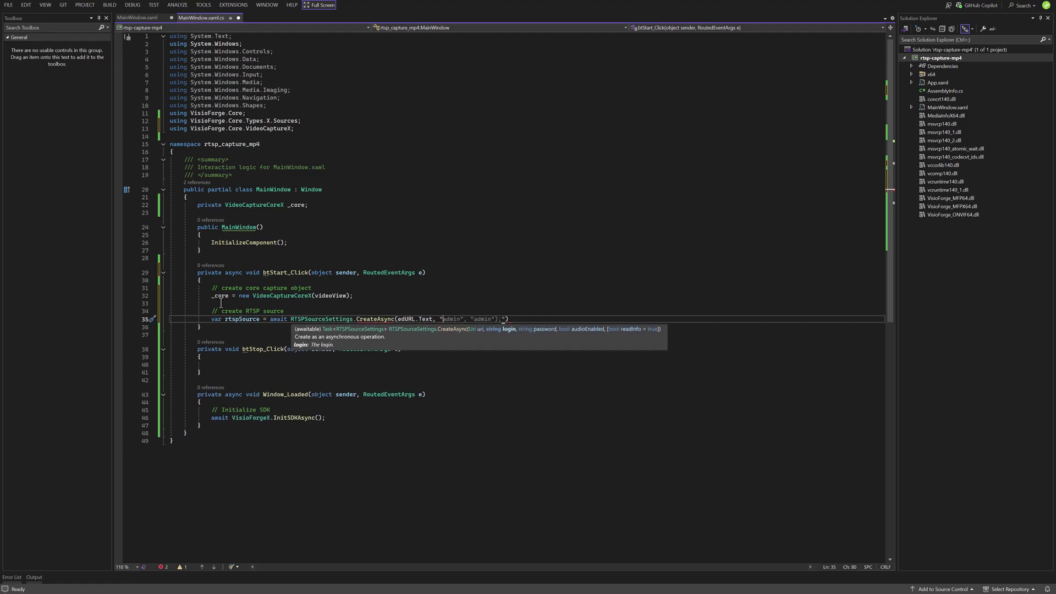
pyautogui.press('Tab')
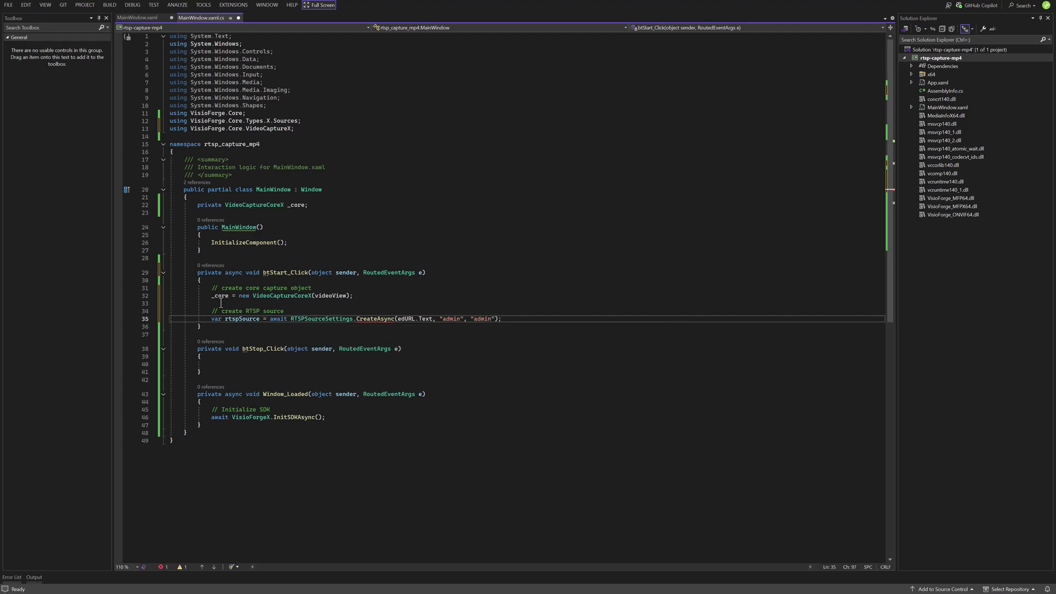
pyautogui.write(', au')
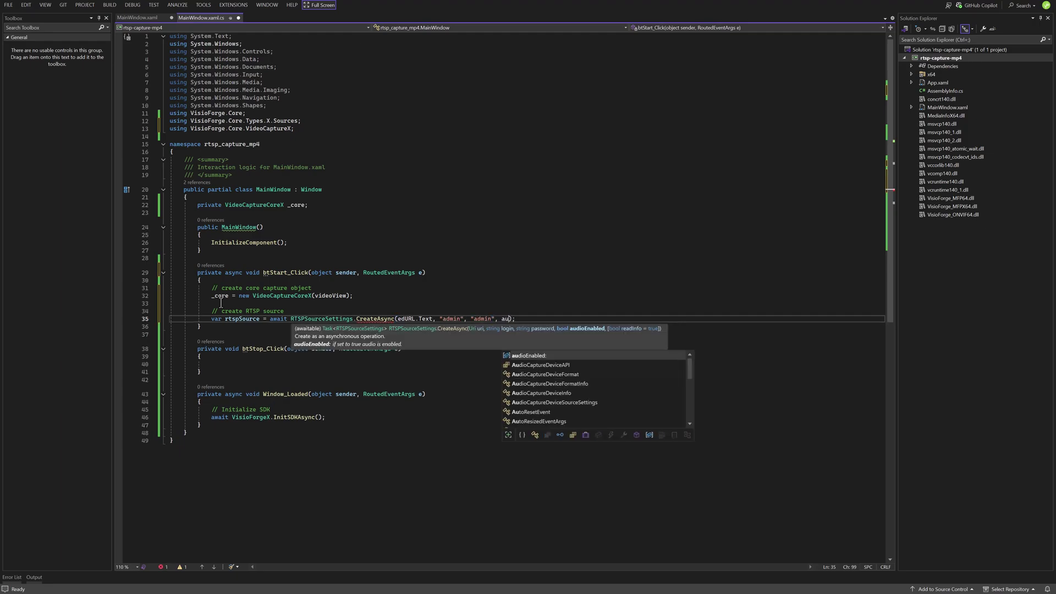
pyautogui.press('Tab')
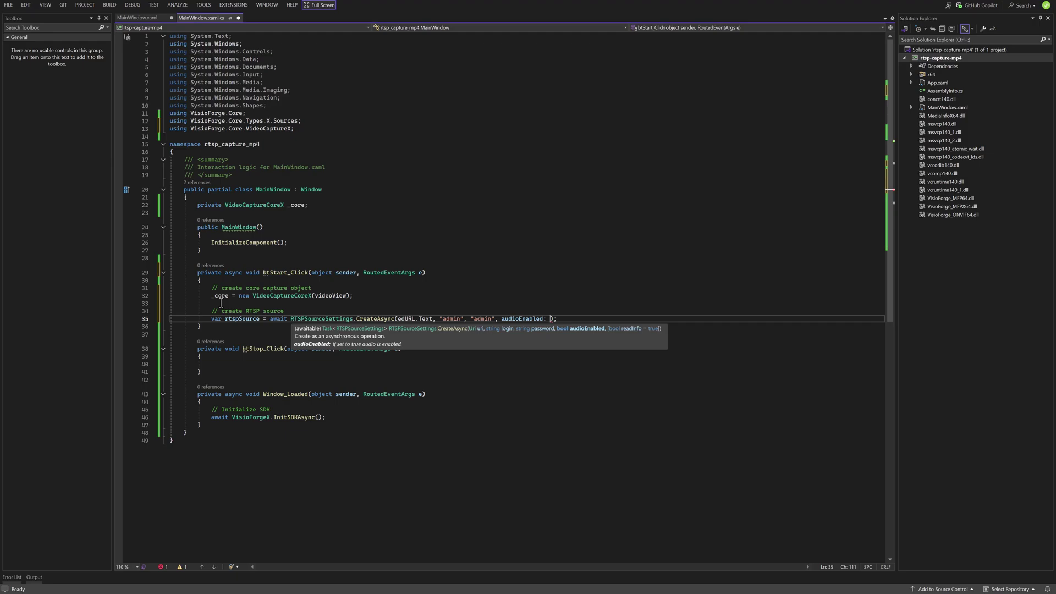
pyautogui.write('tr')
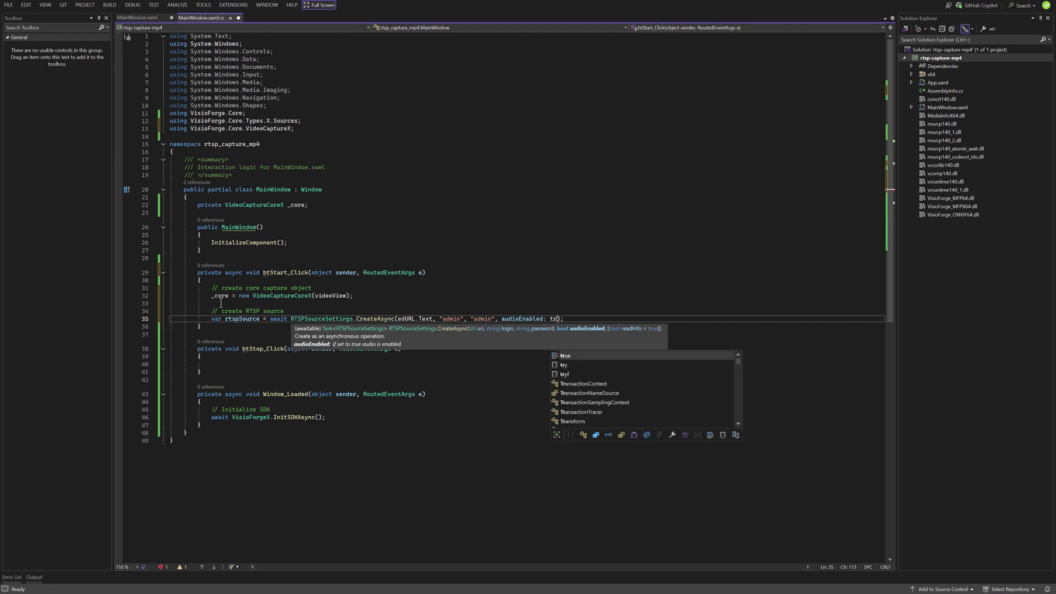
pyautogui.write('ue')
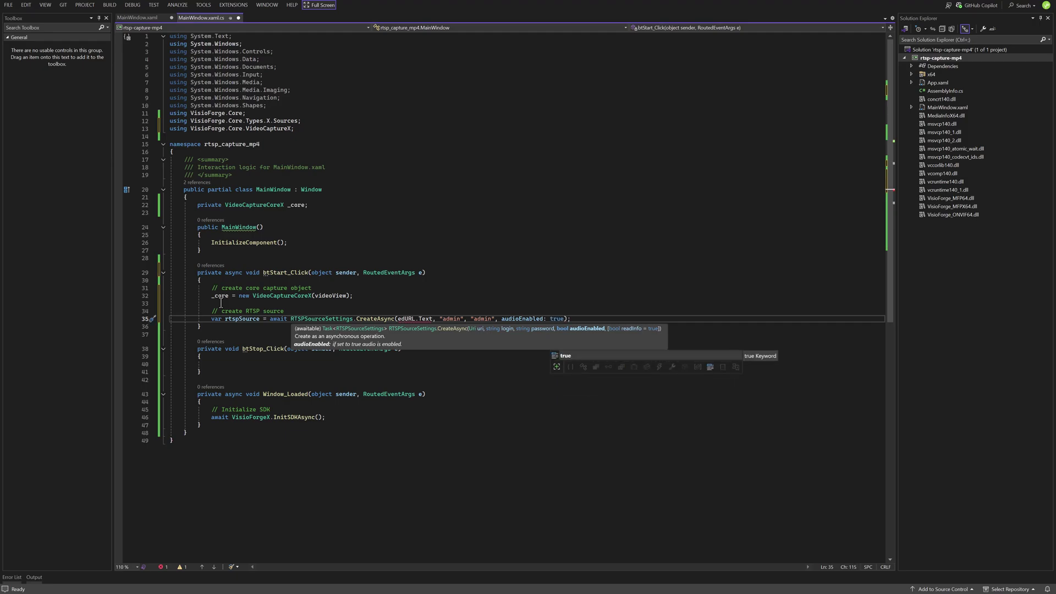
pyautogui.press('Escape')
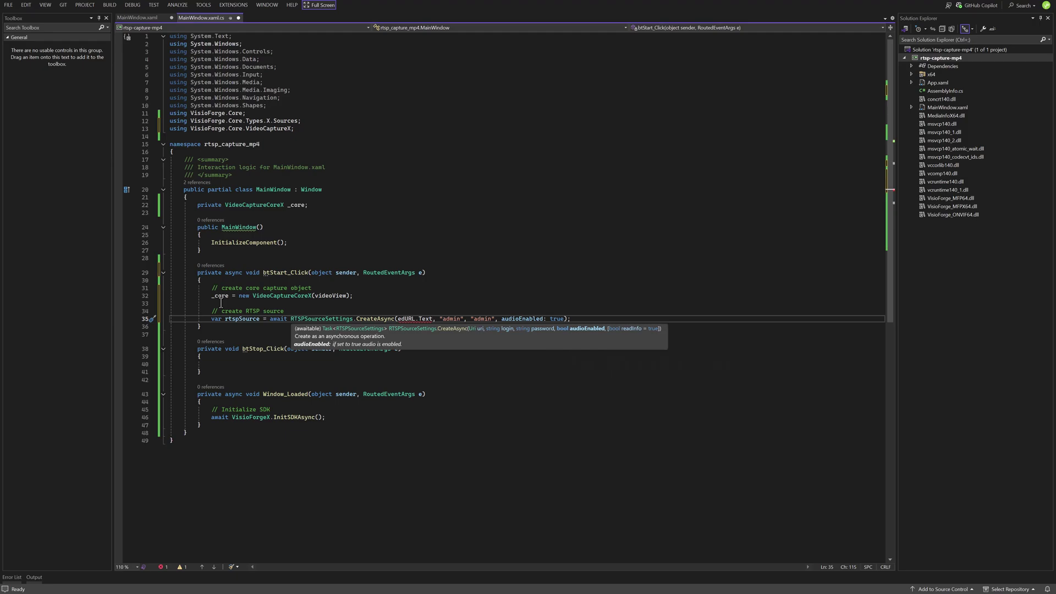
pyautogui.moveTo(398, 318); pyautogui.dragTo(435, 321)
pyautogui.press('Delete')
pyautogui.write('new Uri(')
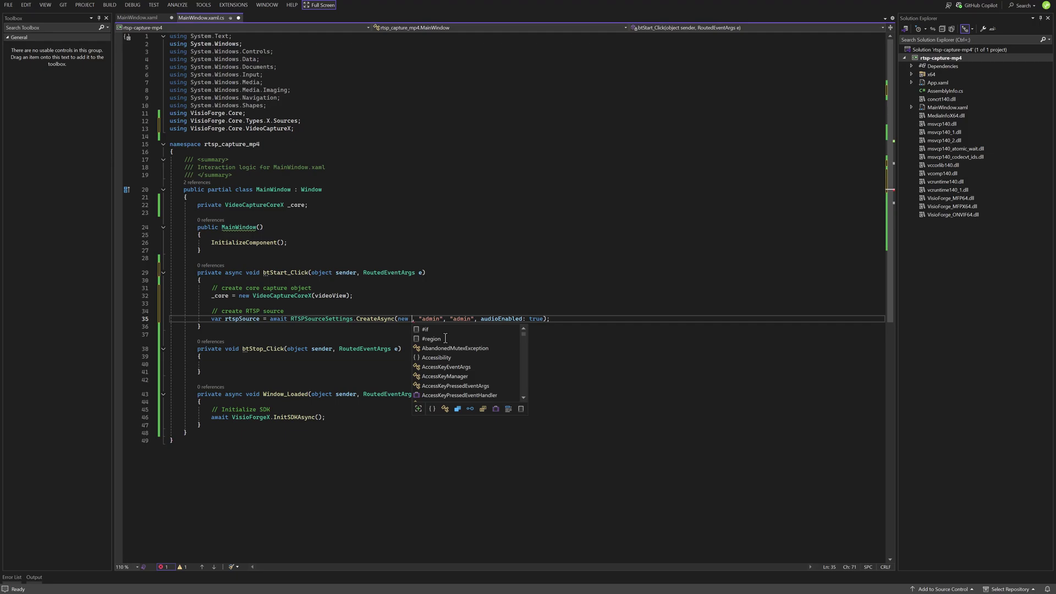
pyautogui.write('edURL.Text')
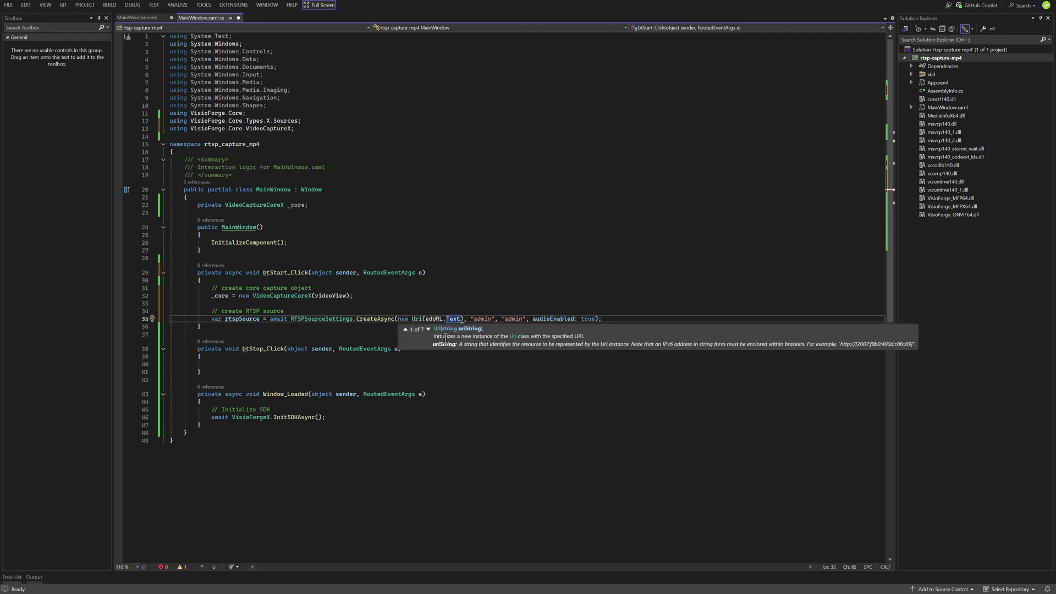
pyautogui.click(610, 320)
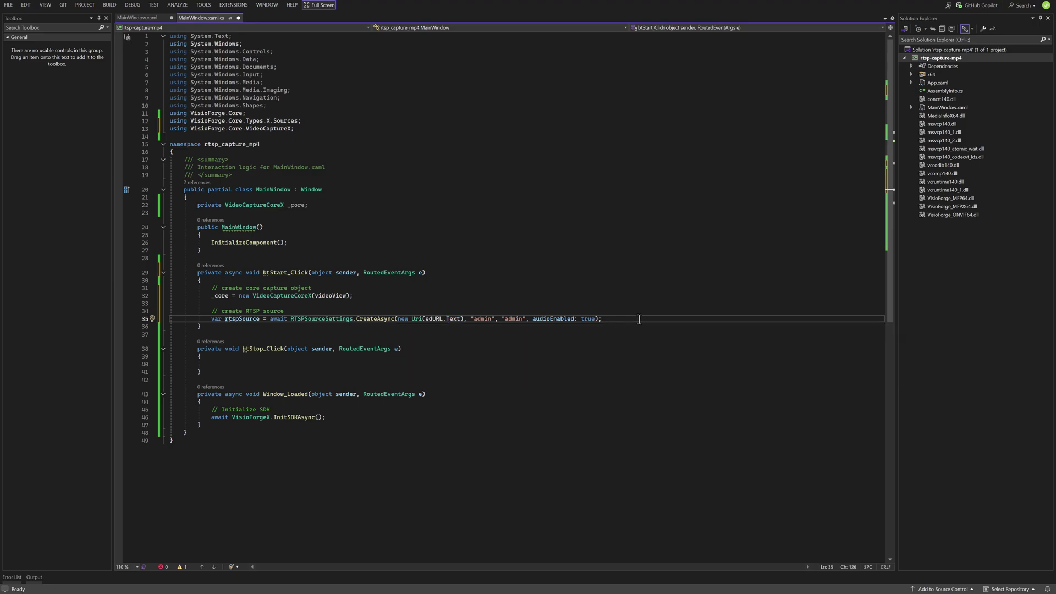
# Under a '// set source' comment, add '_core.Video_Source = rtspSource;'
pyautogui.press('Return')
pyautogui.press('Return')
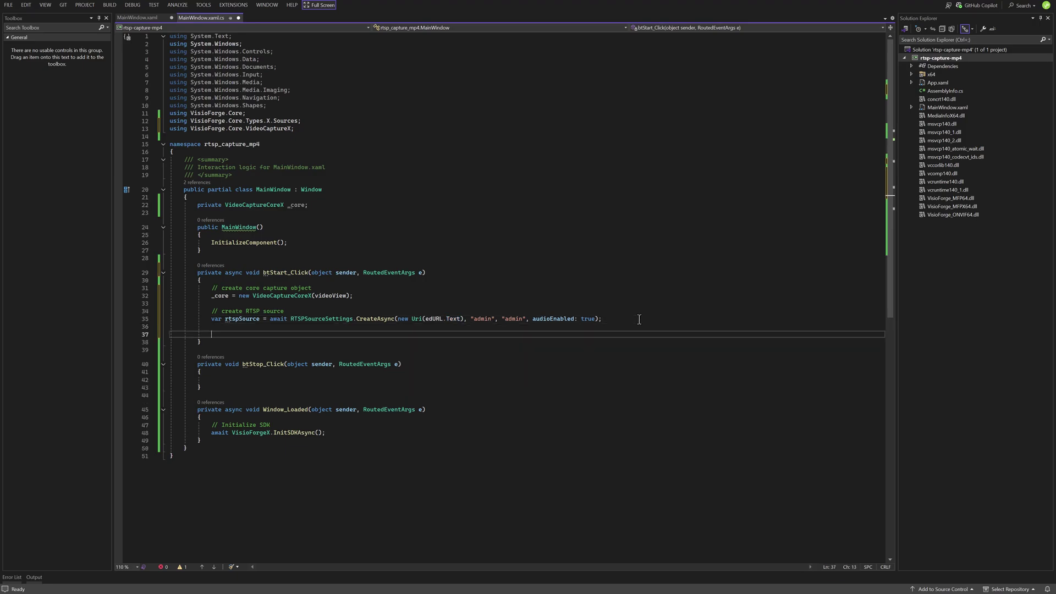
pyautogui.write('// set source')
pyautogui.press('Tab')
pyautogui.press('Return')
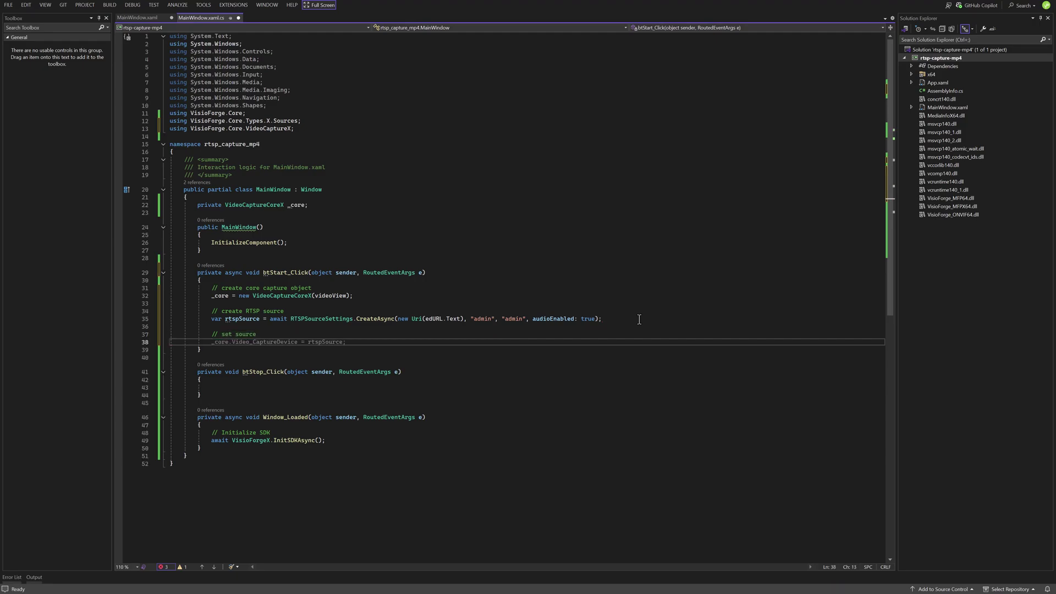
pyautogui.write('_core.so')
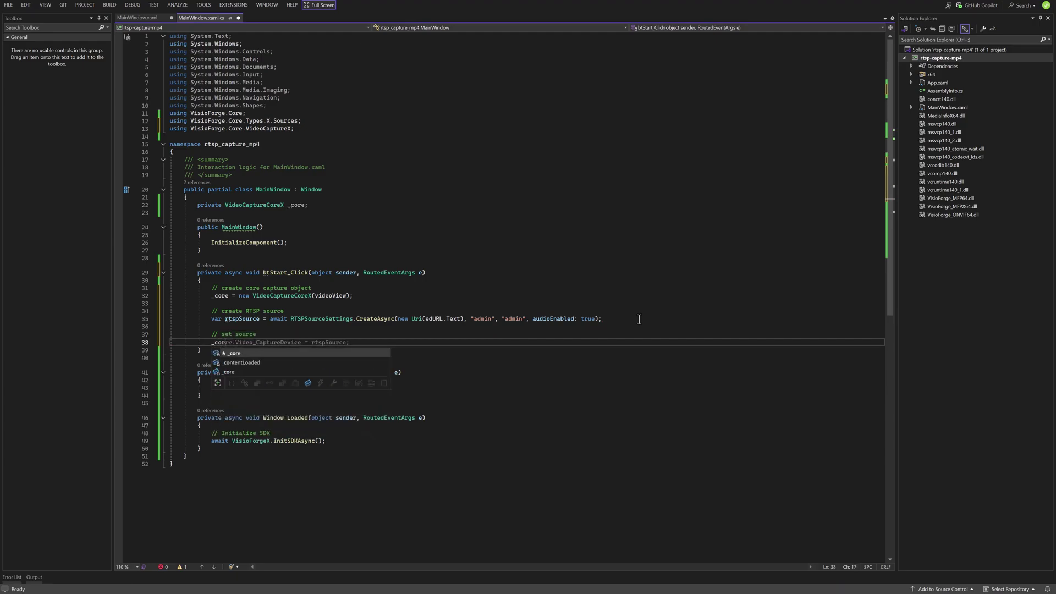
pyautogui.press('BackSpace')
pyautogui.press('BackSpace')
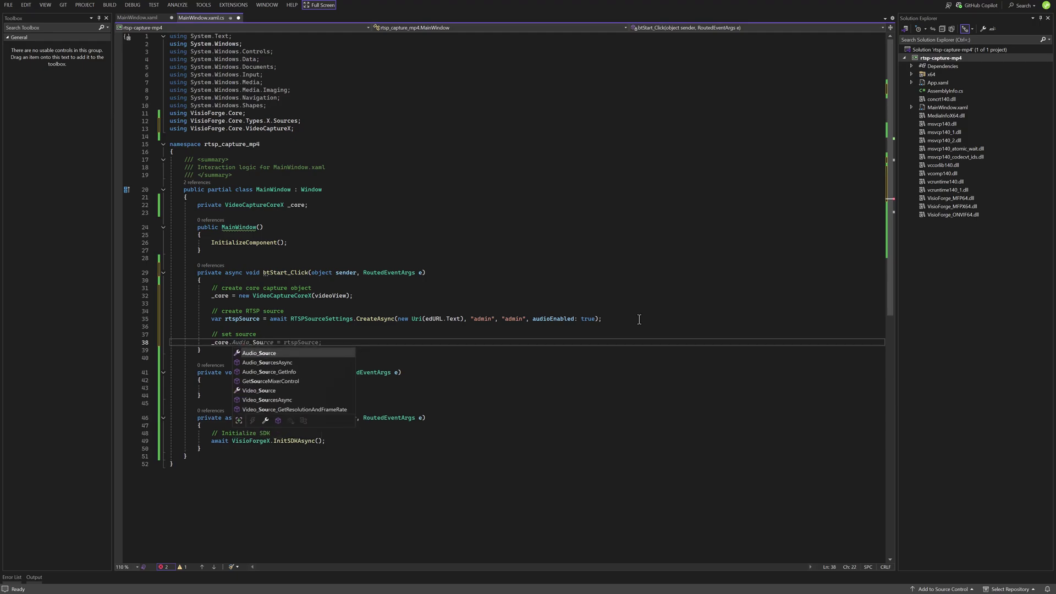
pyautogui.write('Video_Source =')
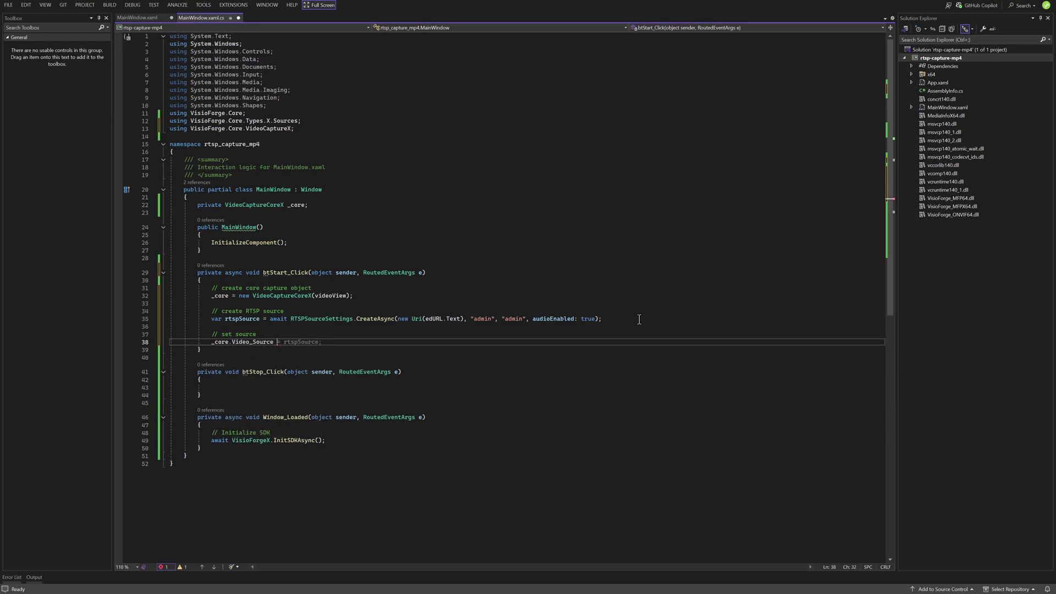
pyautogui.press('Tab')
pyautogui.press('Return')
pyautogui.press('BackSpace')
pyautogui.press('Return')
pyautogui.press('Return')
pyautogui.write('// set output file')
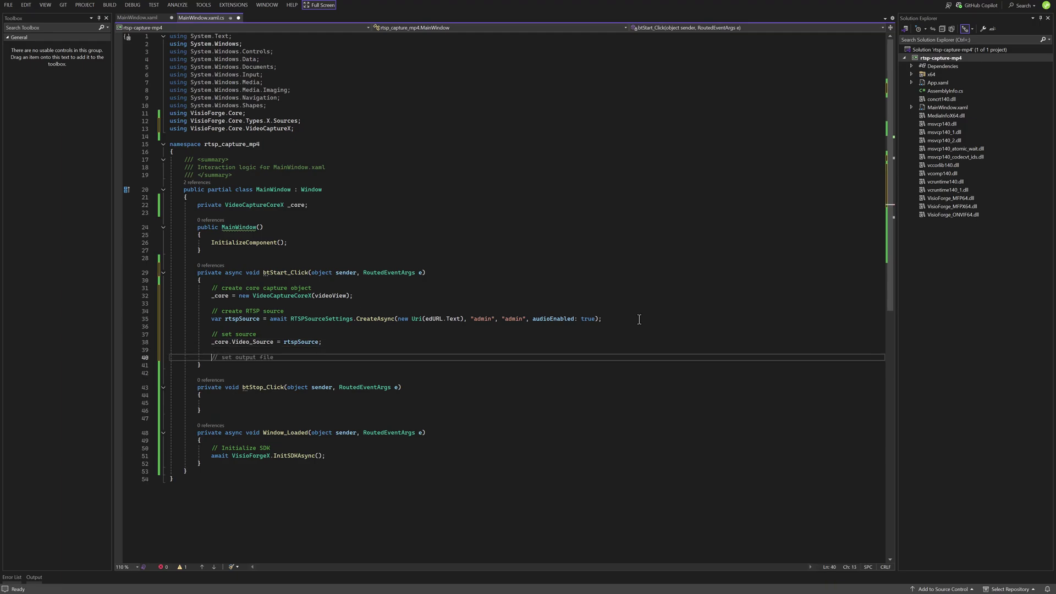
# Under a 'set output file' comment, create an MP4Output for output.mp4 and import its VisioForge namespace
pyautogui.press('Tab')
pyautogui.press('Return')
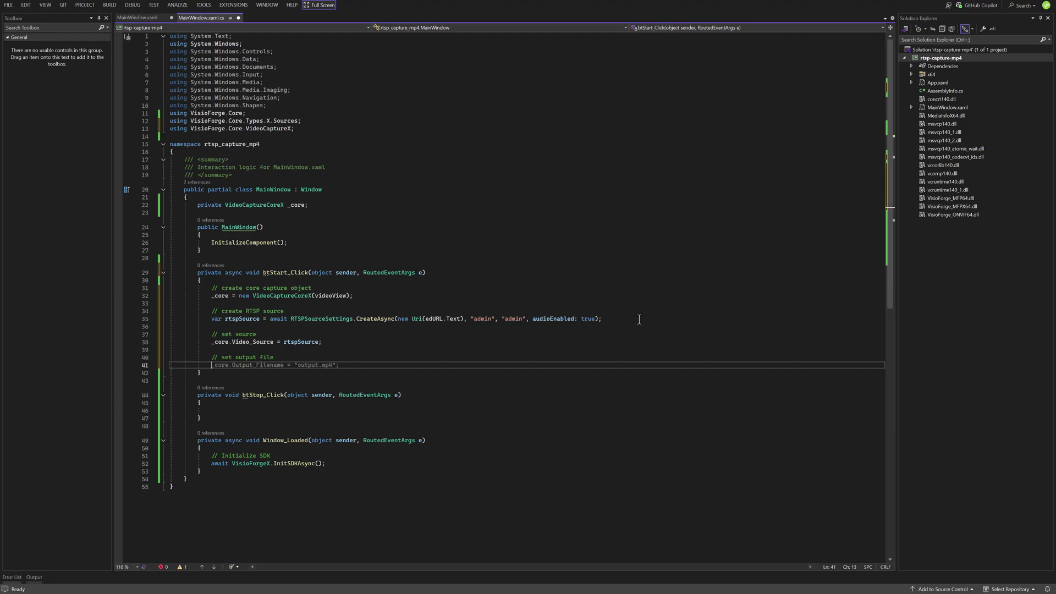
pyautogui.write('var mp4')
pyautogui.write('Output = new MP4Output;')
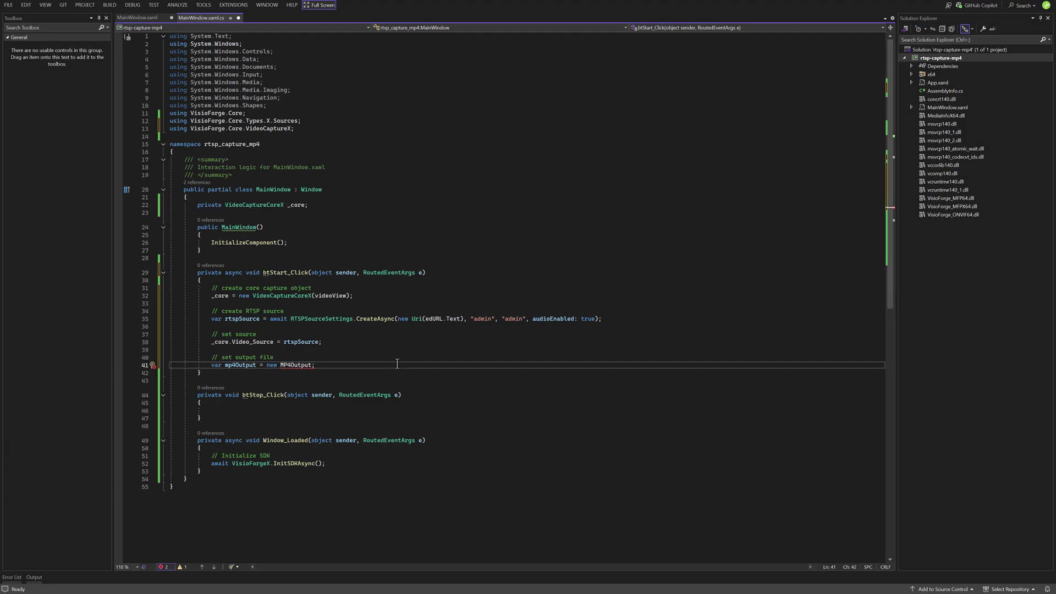
pyautogui.hotkey('ctrl', '.')
pyautogui.press('Down')
pyautogui.press('Return')
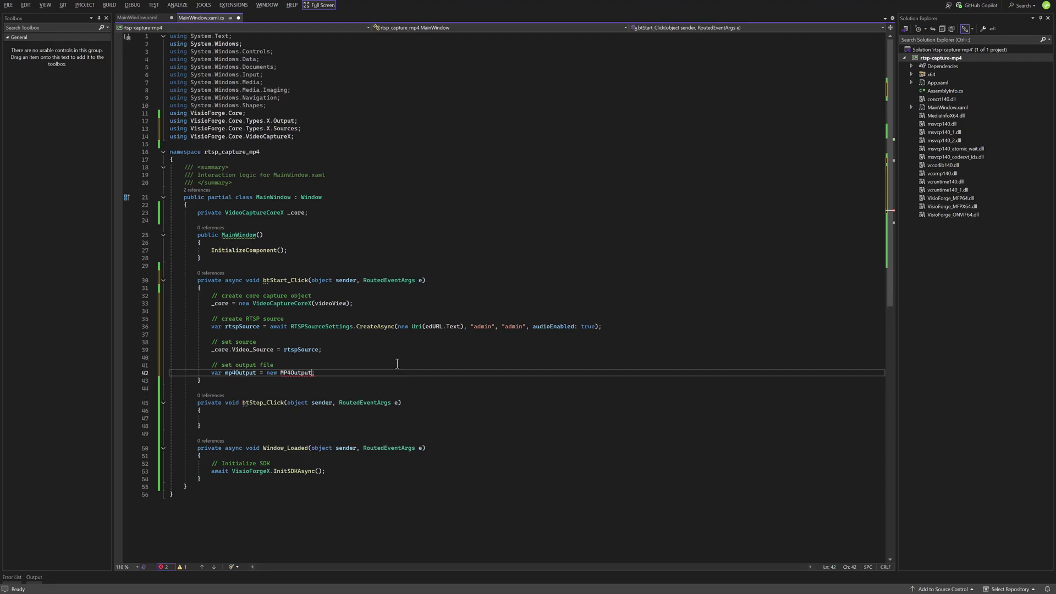
pyautogui.write('(')
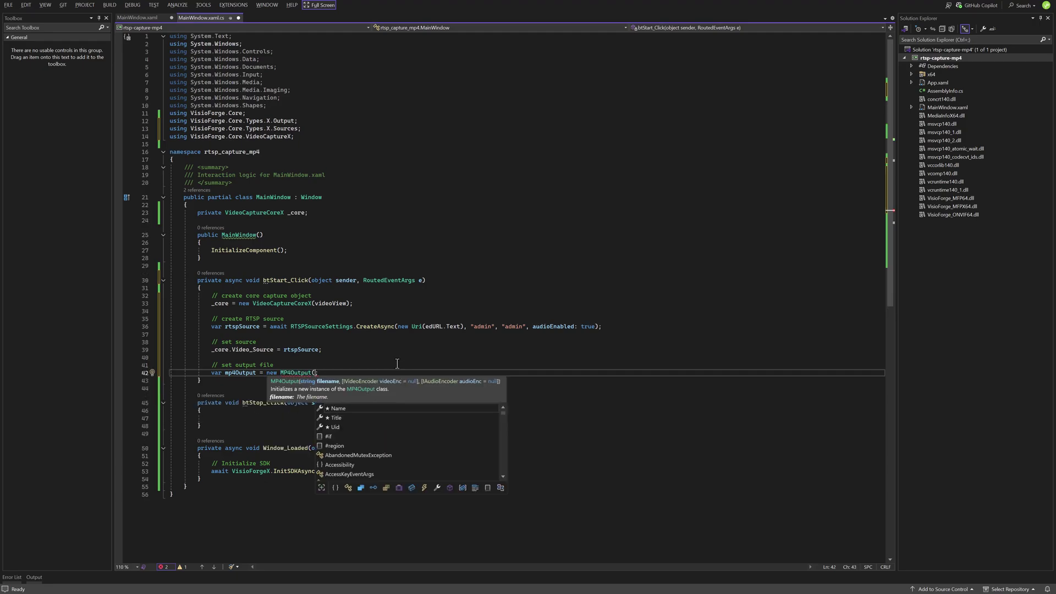
pyautogui.write('"')
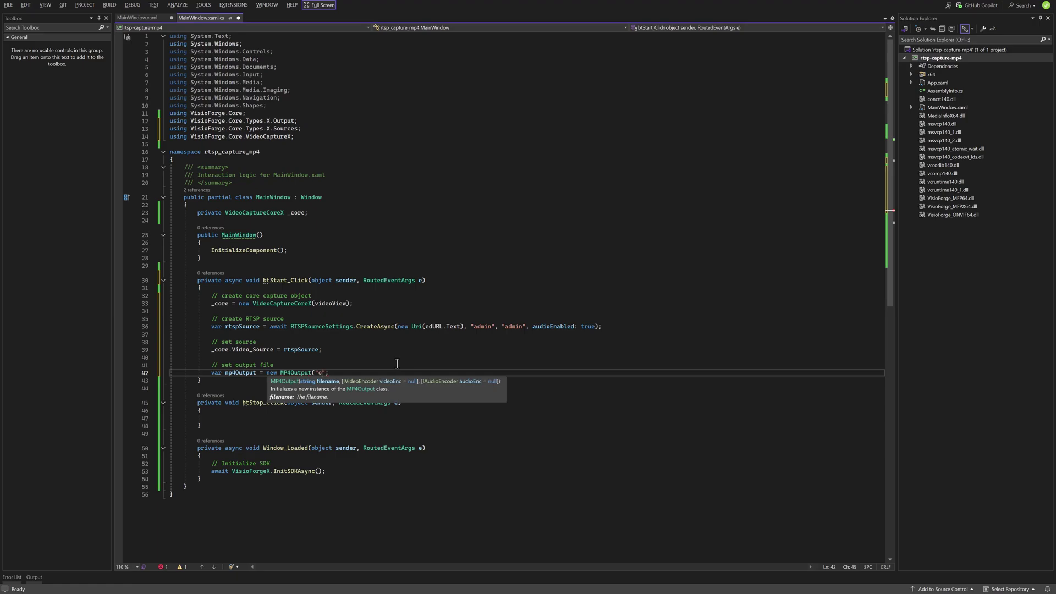
pyautogui.write('output.mp4"')
pyautogui.write(')')
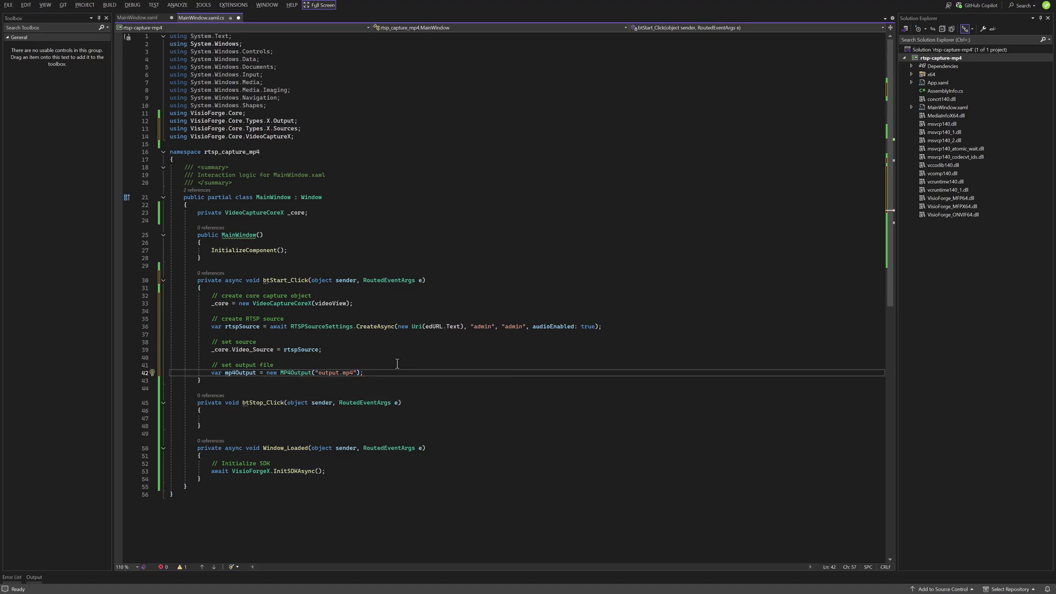
# Add the output to the capture core with '_core.Outputs_Add(mp4Output);'
pyautogui.press('Return')
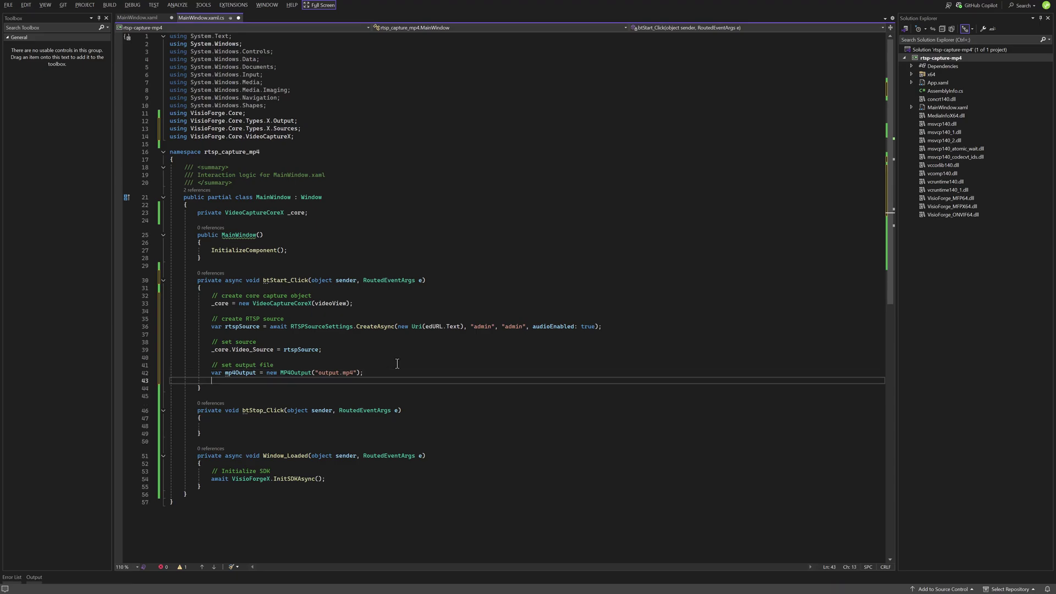
pyautogui.write('_core.')
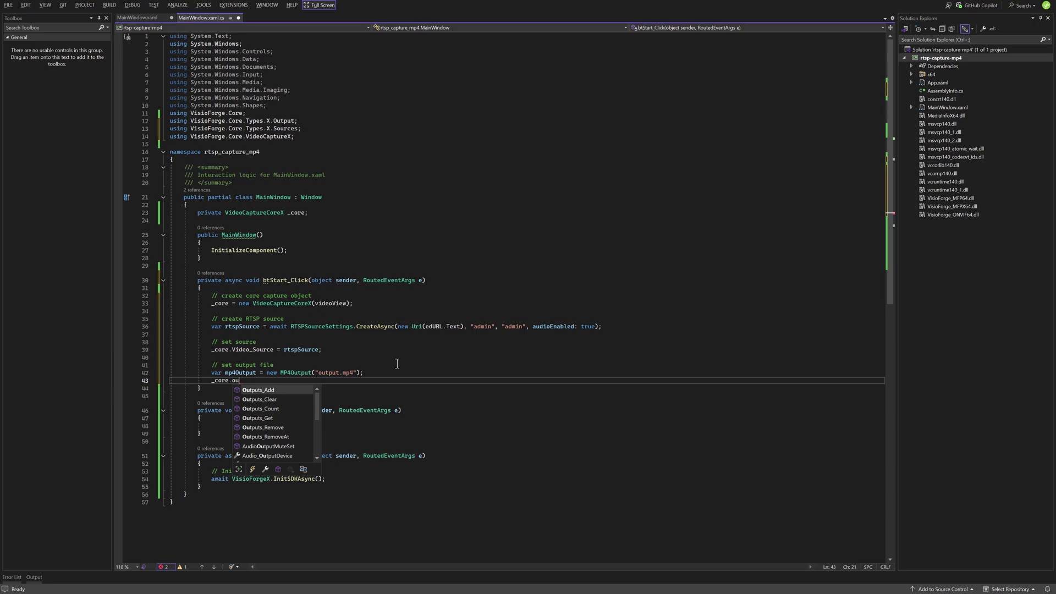
pyautogui.write('Outputs_Add')
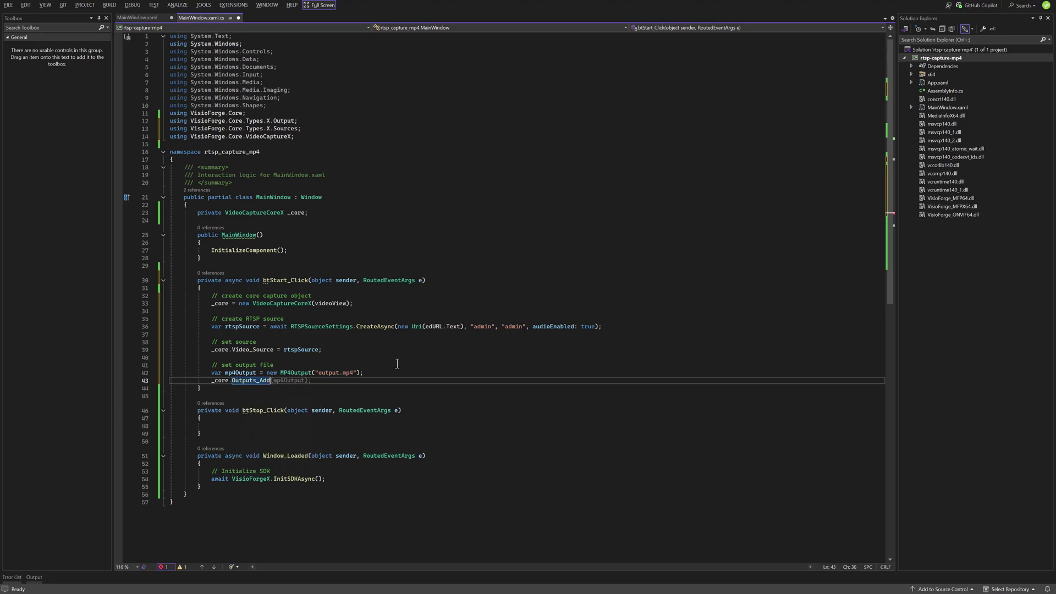
pyautogui.press('Tab')
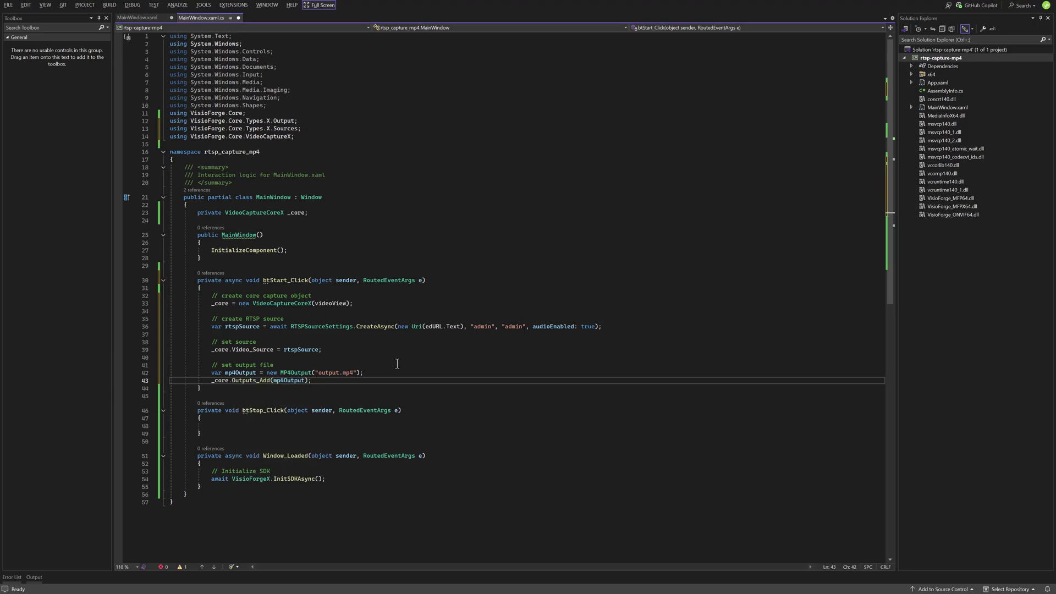
pyautogui.press('Return')
# Under a '// start capture' comment, add 'await _core.StartAsync();' and save the file
pyautogui.press('Return')
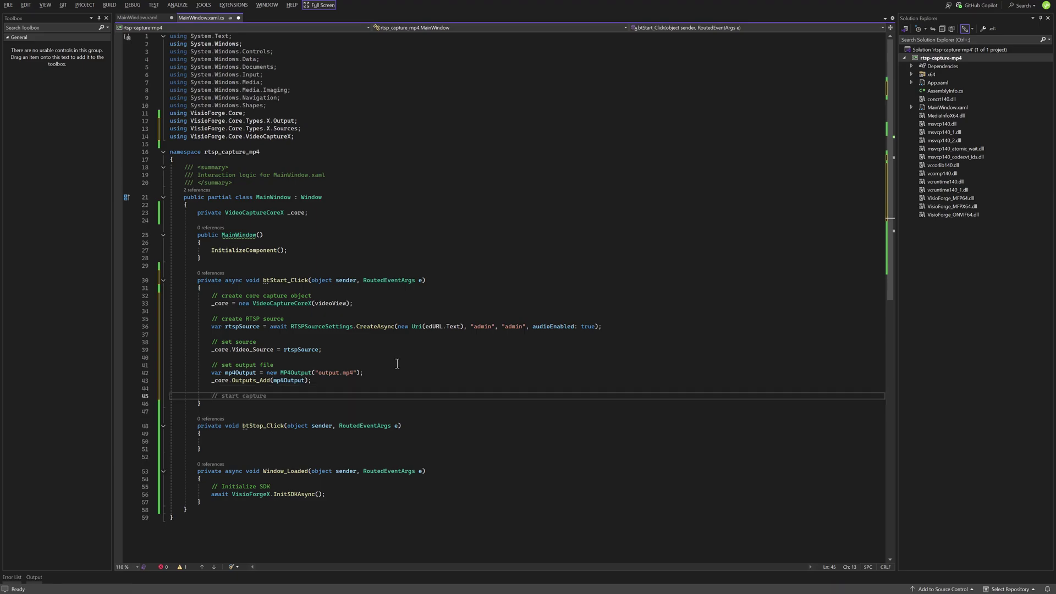
pyautogui.press('Tab')
pyautogui.press('Return')
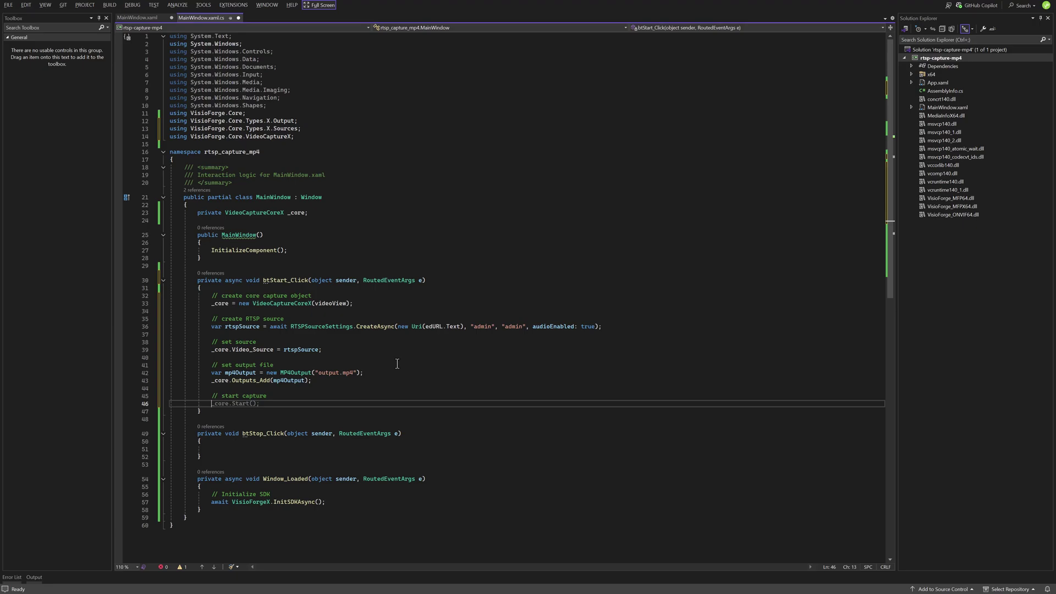
pyautogui.write('await _')
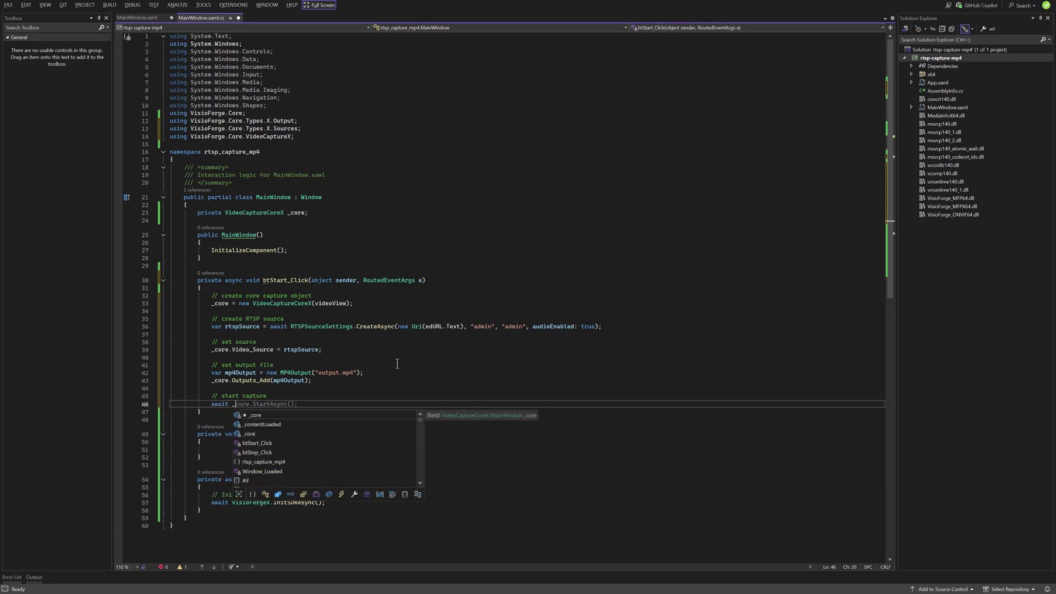
pyautogui.press('Tab')
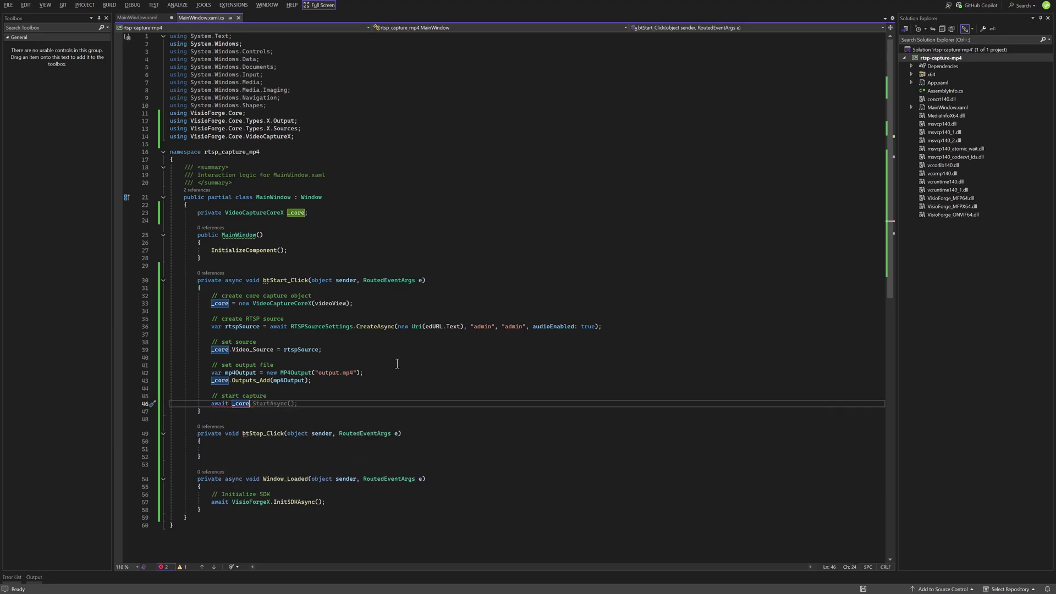
pyautogui.hotkey('ctrl', 's')
pyautogui.press('Tab')
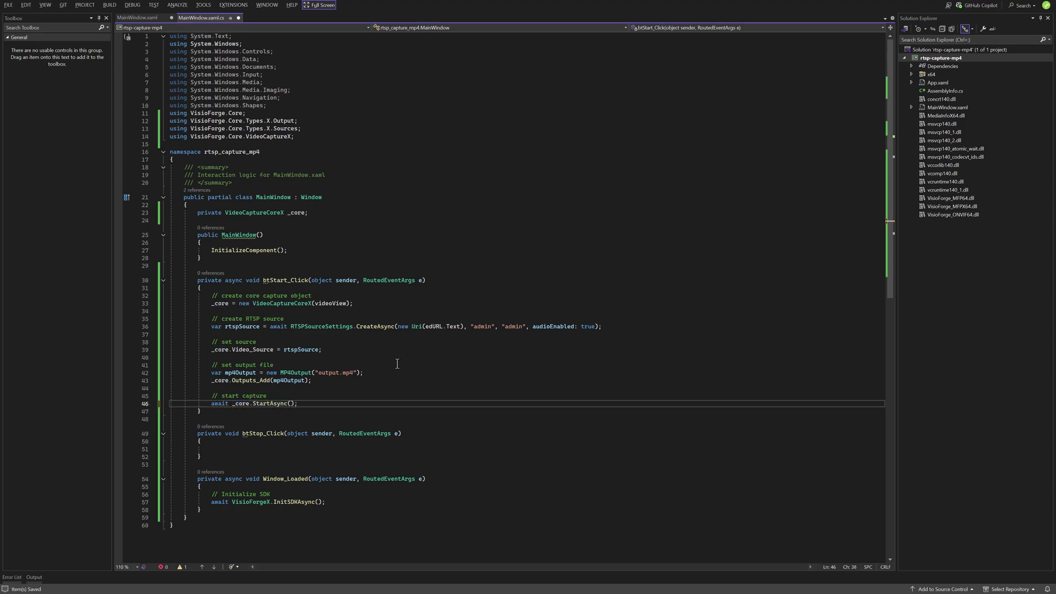
# Make btStop_Click await _core.StopAsync() and _core.DisposeAsync(), save, and show MainWindow.xaml
pyautogui.press('Down')
pyautogui.press('Down')
pyautogui.press('Down')
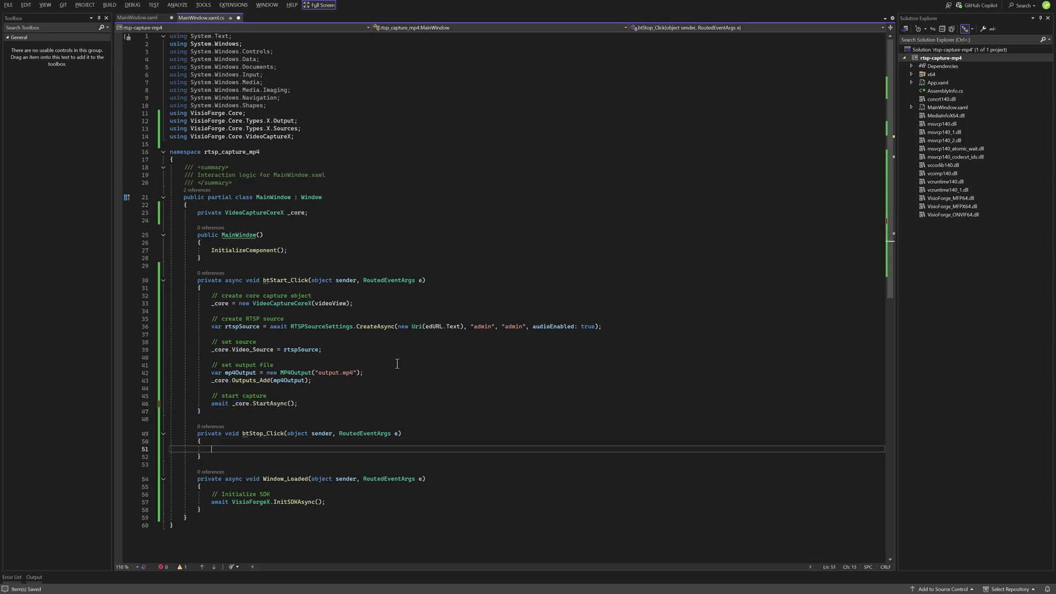
pyautogui.write('await _')
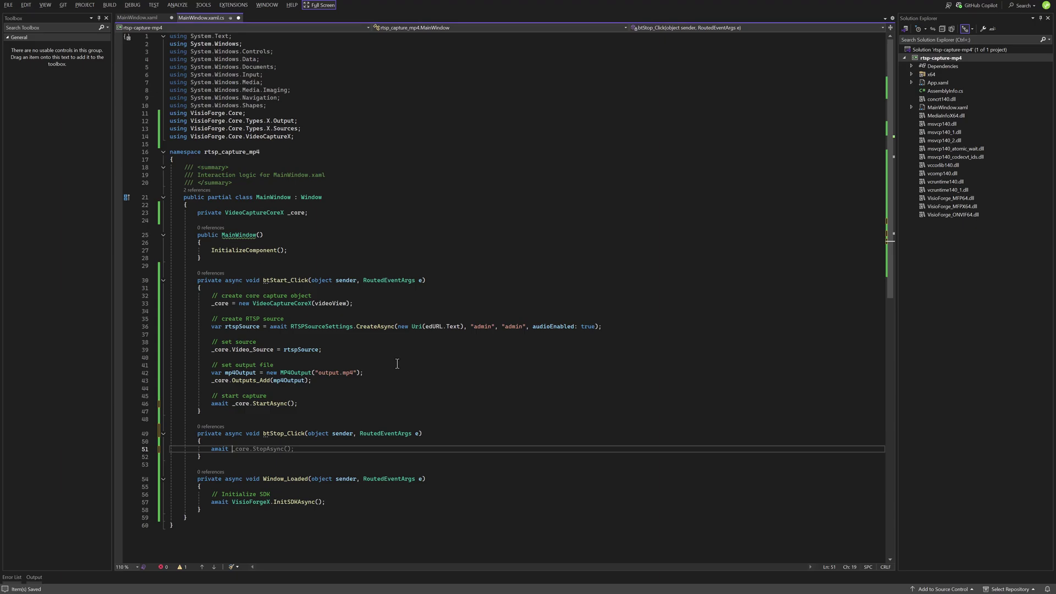
pyautogui.press('Tab')
pyautogui.press('Return')
pyautogui.press('Return')
pyautogui.write('await')
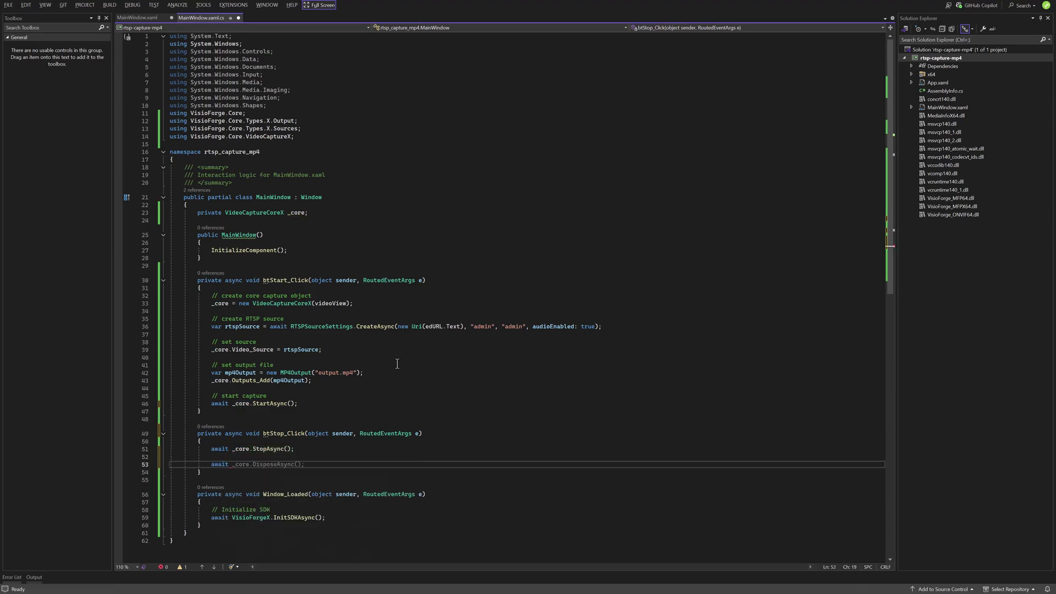
pyautogui.press('Tab')
pyautogui.hotkey('ctrl', 's')
pyautogui.hotkey('ctrl', 'Tab')
# Launch rtsp-capture-mp4 with Debug > Start Debugging
pyautogui.click(182, 91)
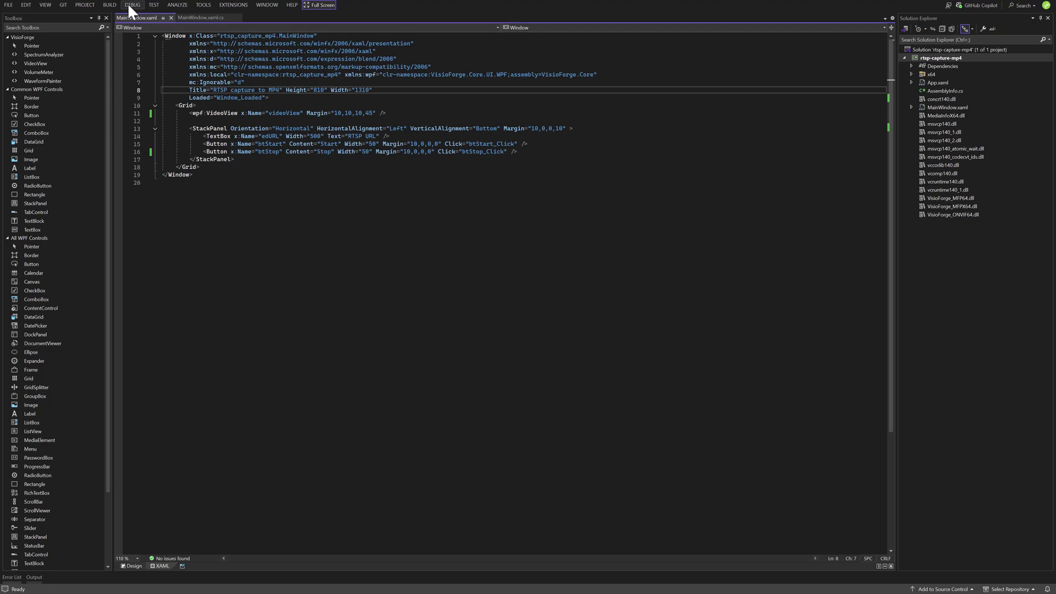
pyautogui.click(132, 5)
pyautogui.click(158, 33)
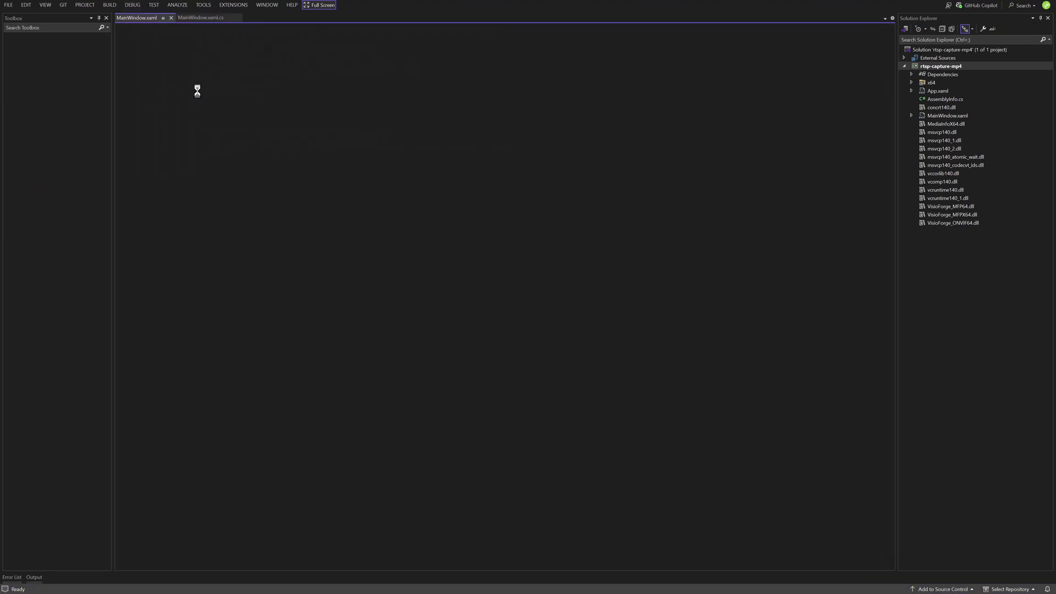